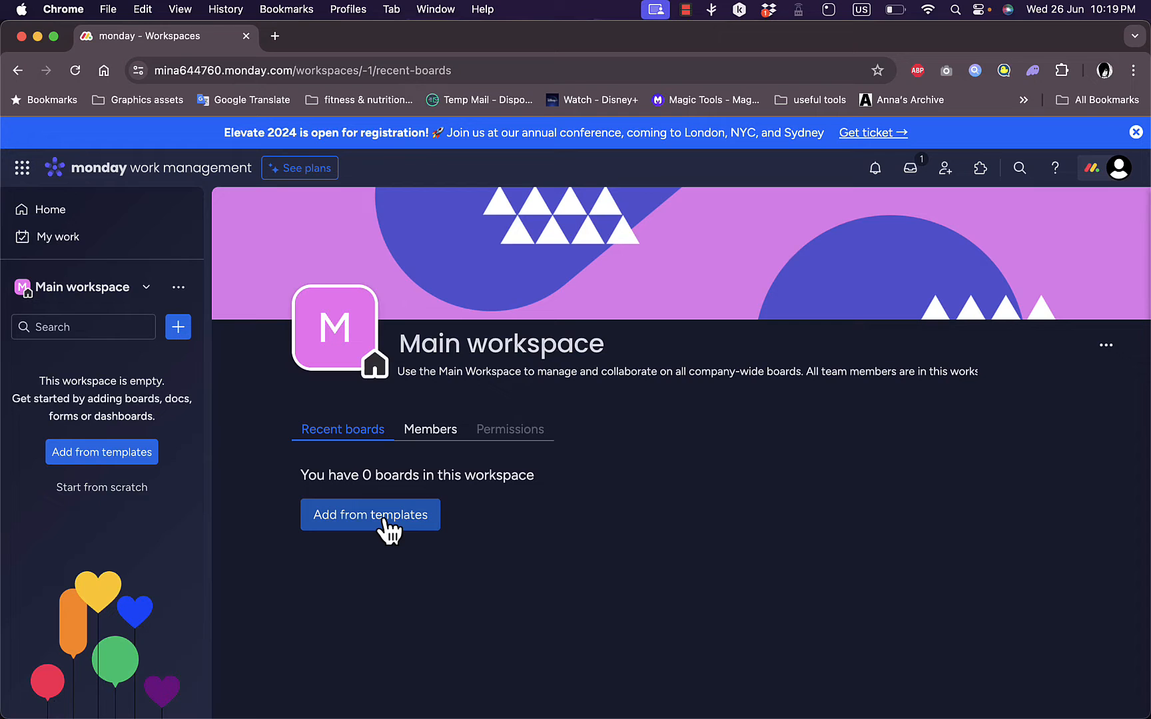
Start a new board from scratch in the main workspace and rename Item 1 to "work task"
left_click(91, 497)
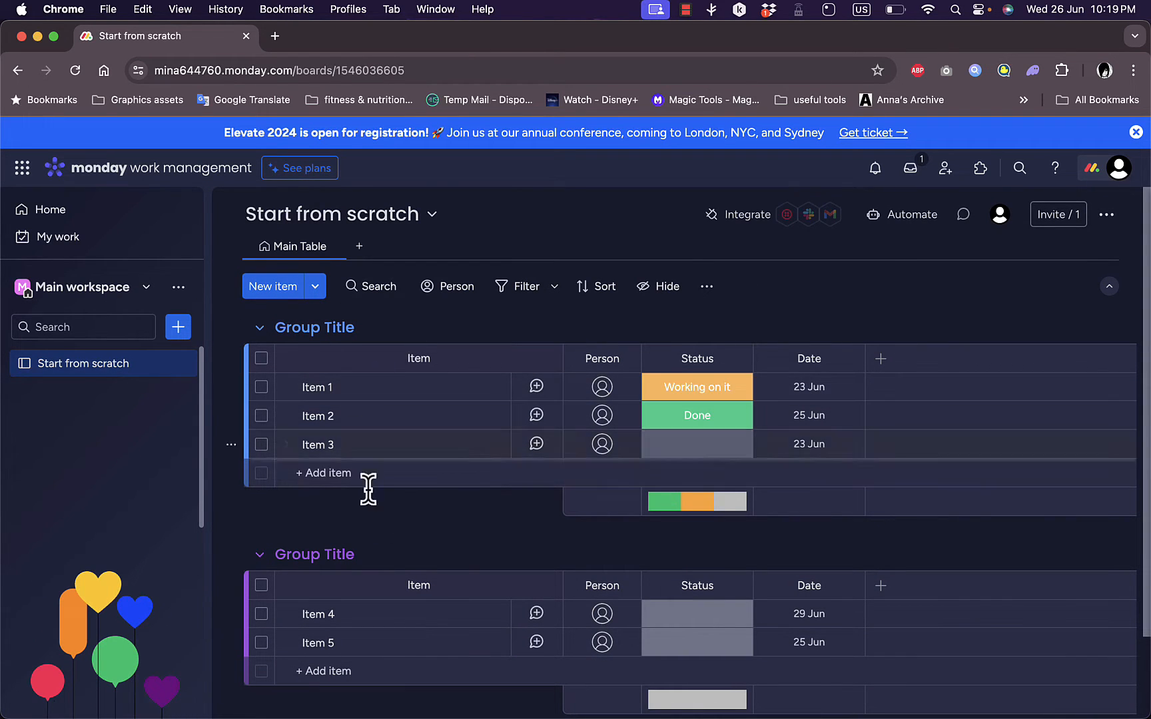
left_click(365, 393)
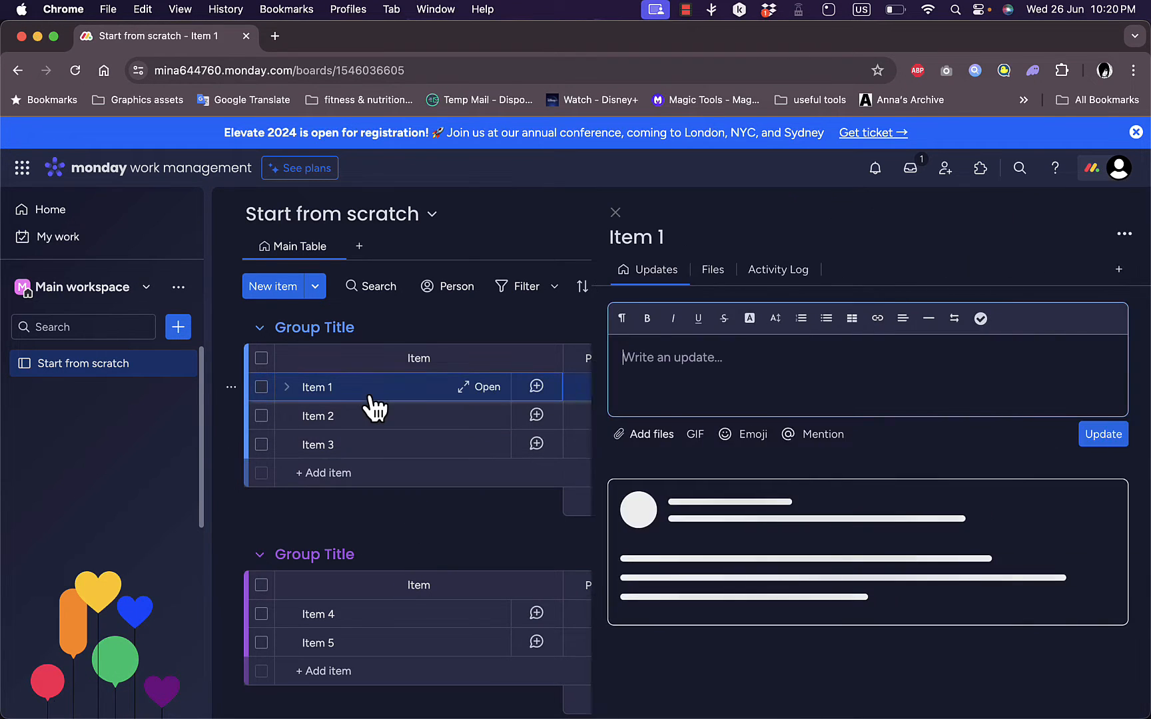
left_click(722, 238)
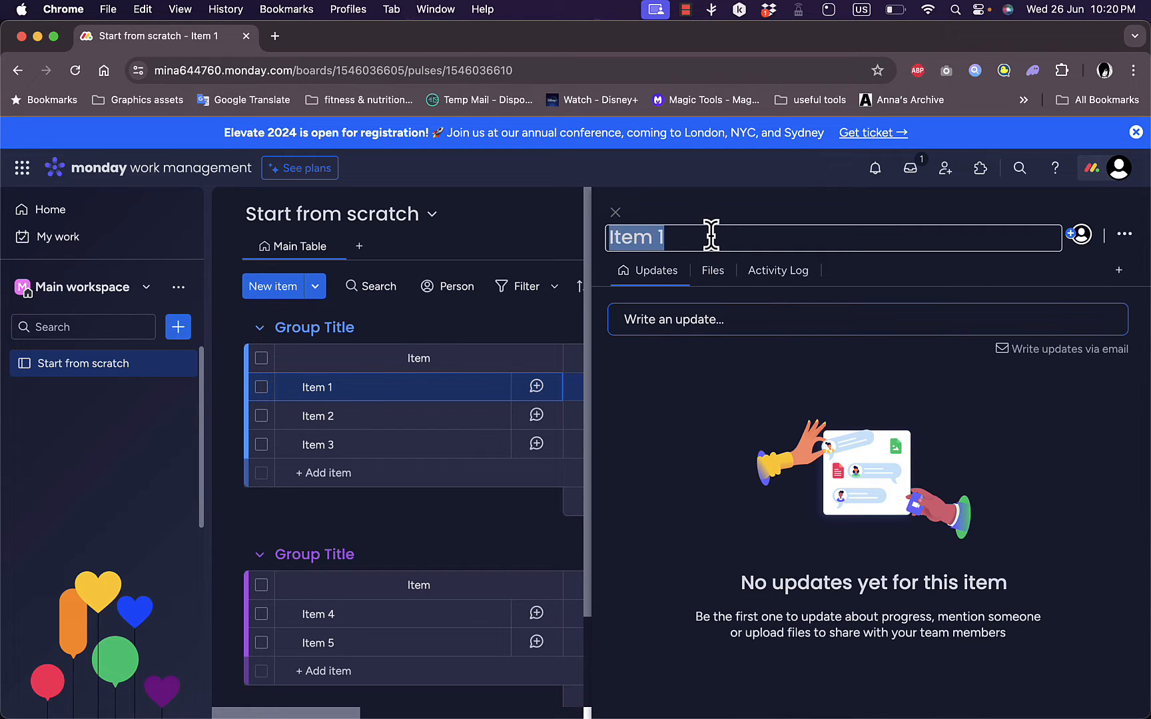
type("work task")
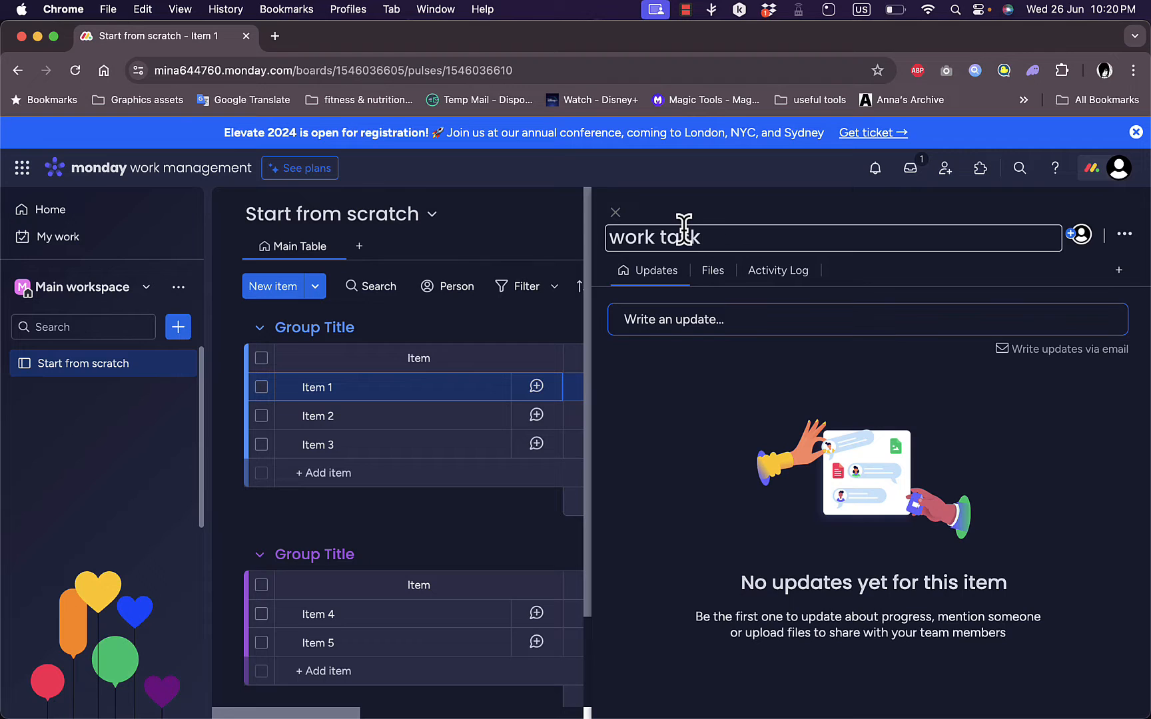
key("Return")
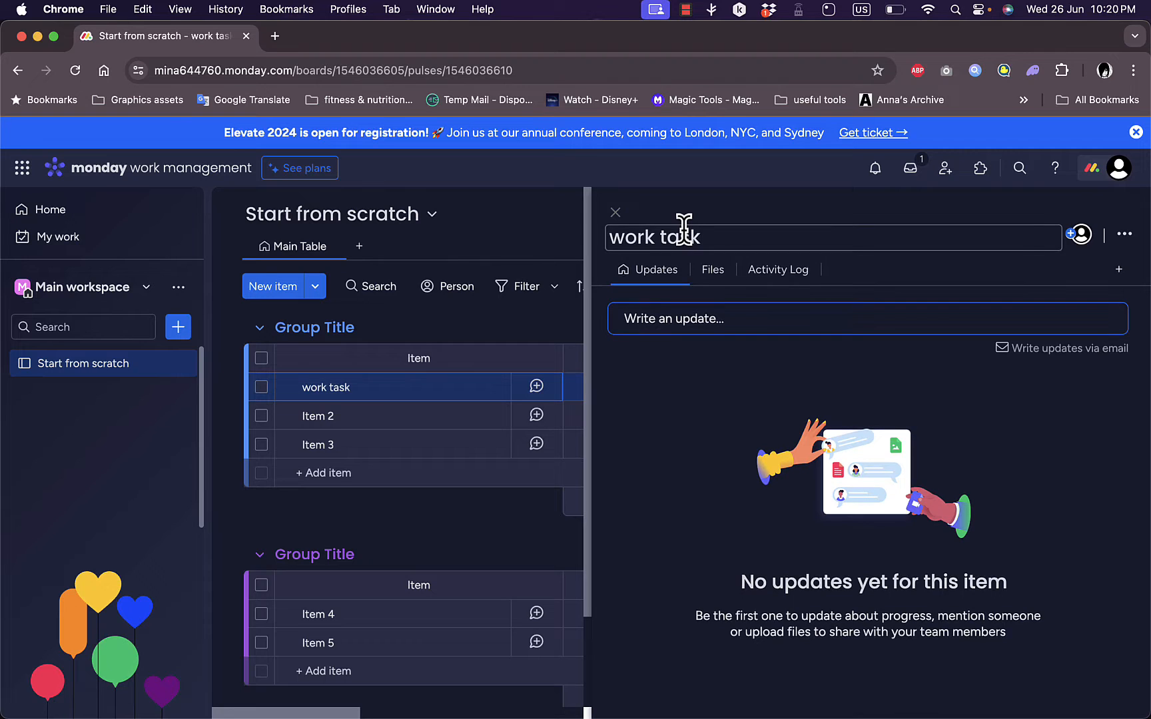
Rename Item 2 to "download files" and Item 3 to "get papers"
left_click(334, 415)
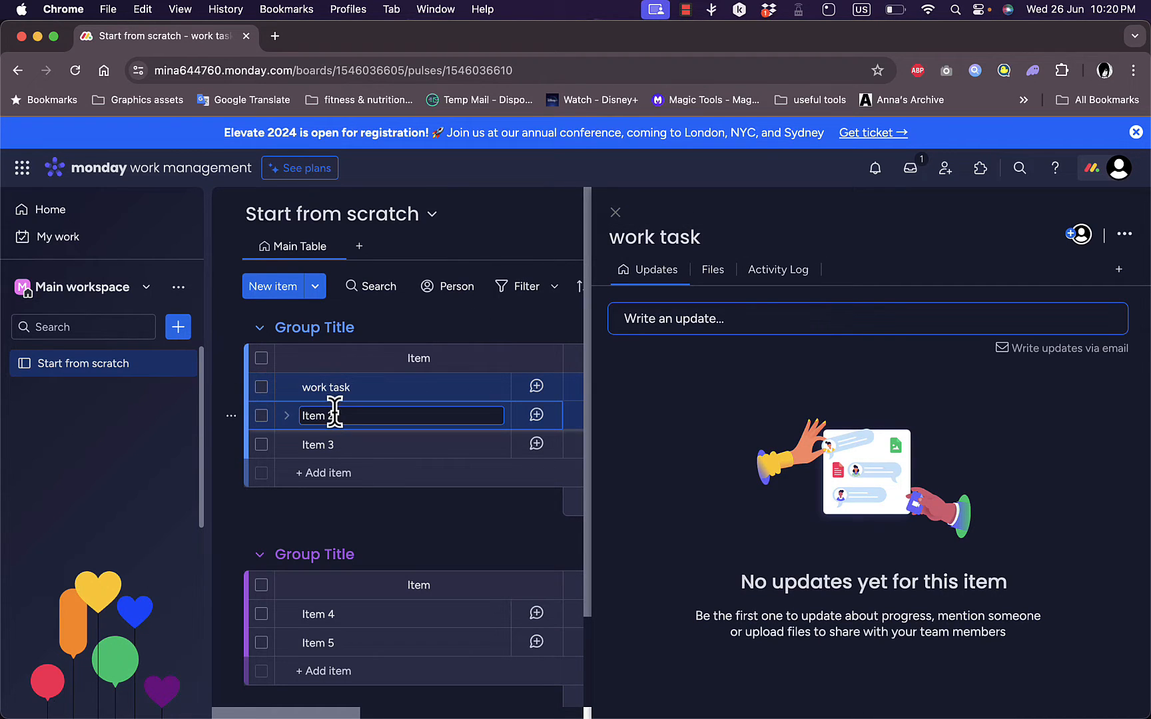
triple_click(335, 414)
type("download files")
left_click(333, 444)
double_click(333, 444)
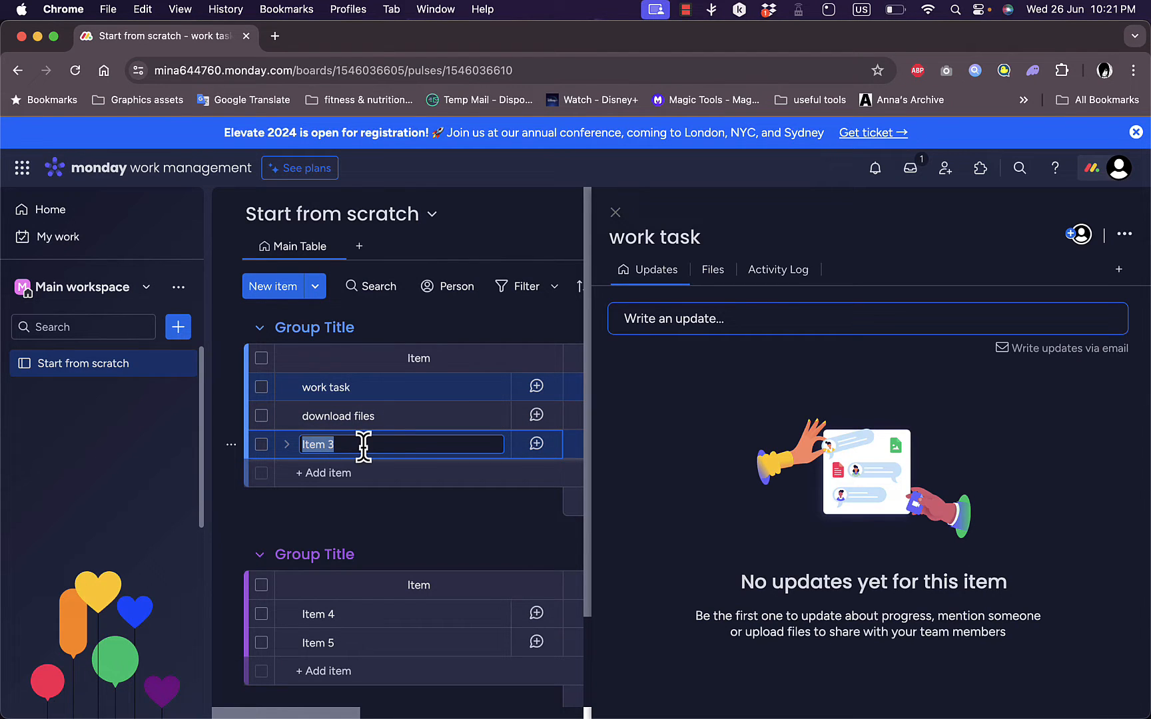
type("get papers")
key("Return")
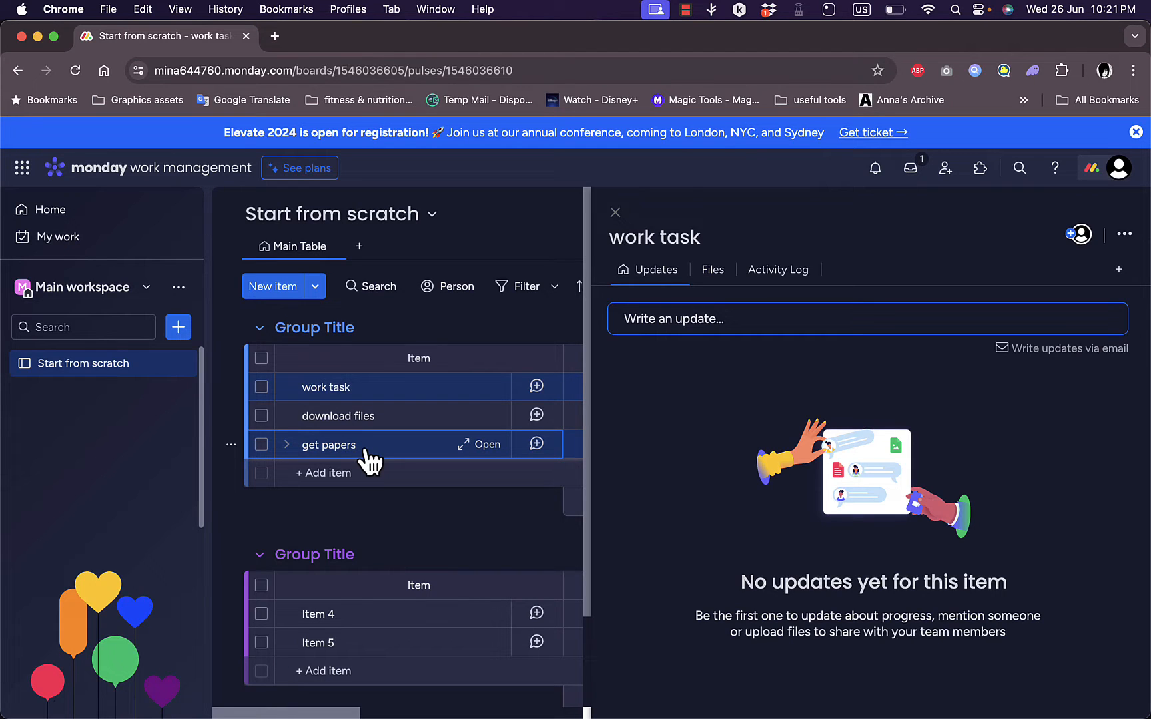
Rename the first group to "company" and the second group to "side hustle"
left_click(321, 327)
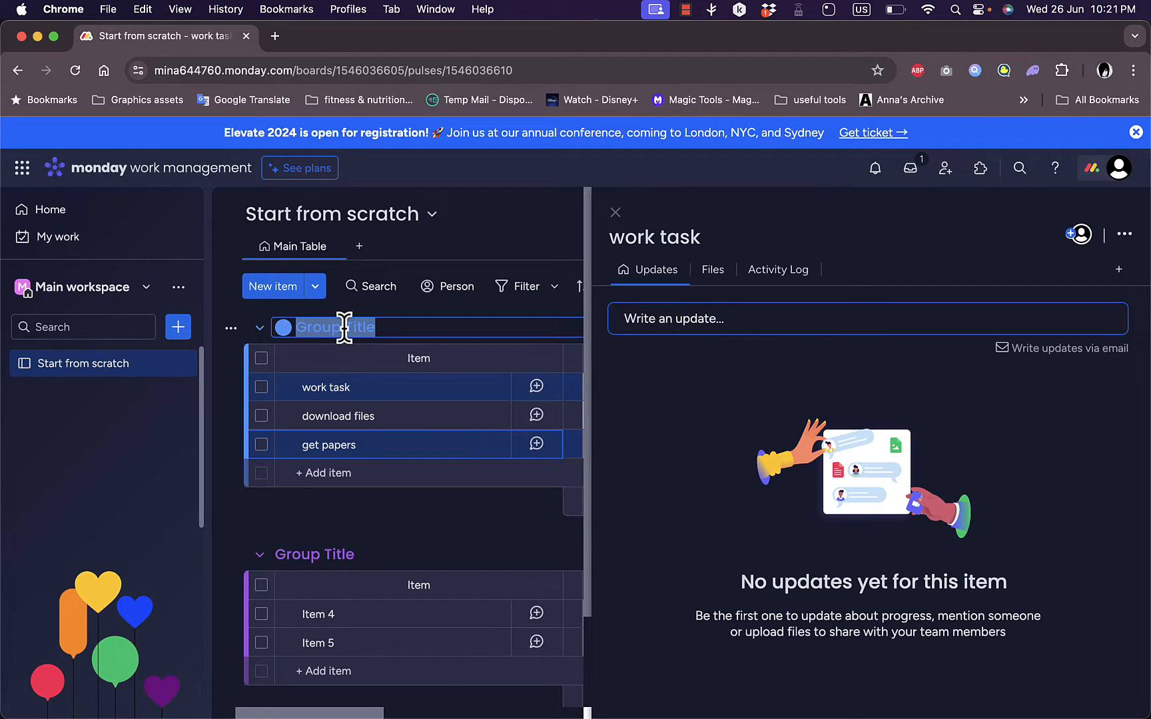
type("company")
key("Return")
left_click(327, 554)
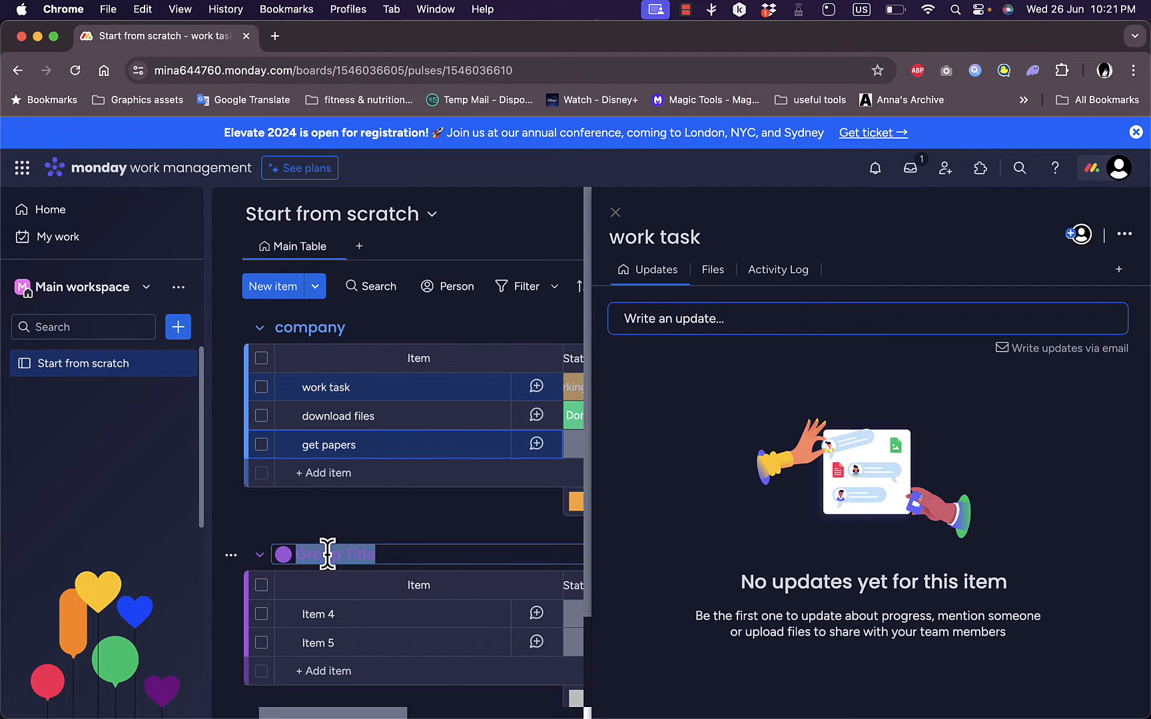
type("side hustle")
Rename Item 4 to "record the video" and Item 5 to "edit the video" in the side hustle group
left_click(319, 614)
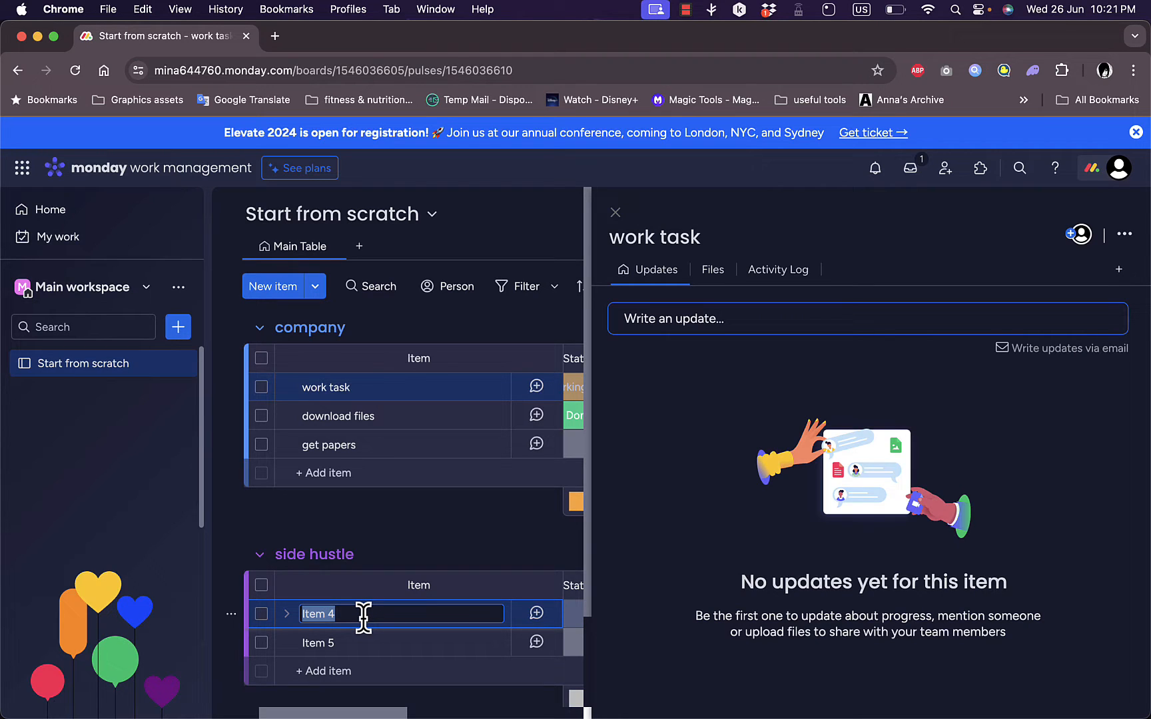
type("record the video")
left_click(356, 650)
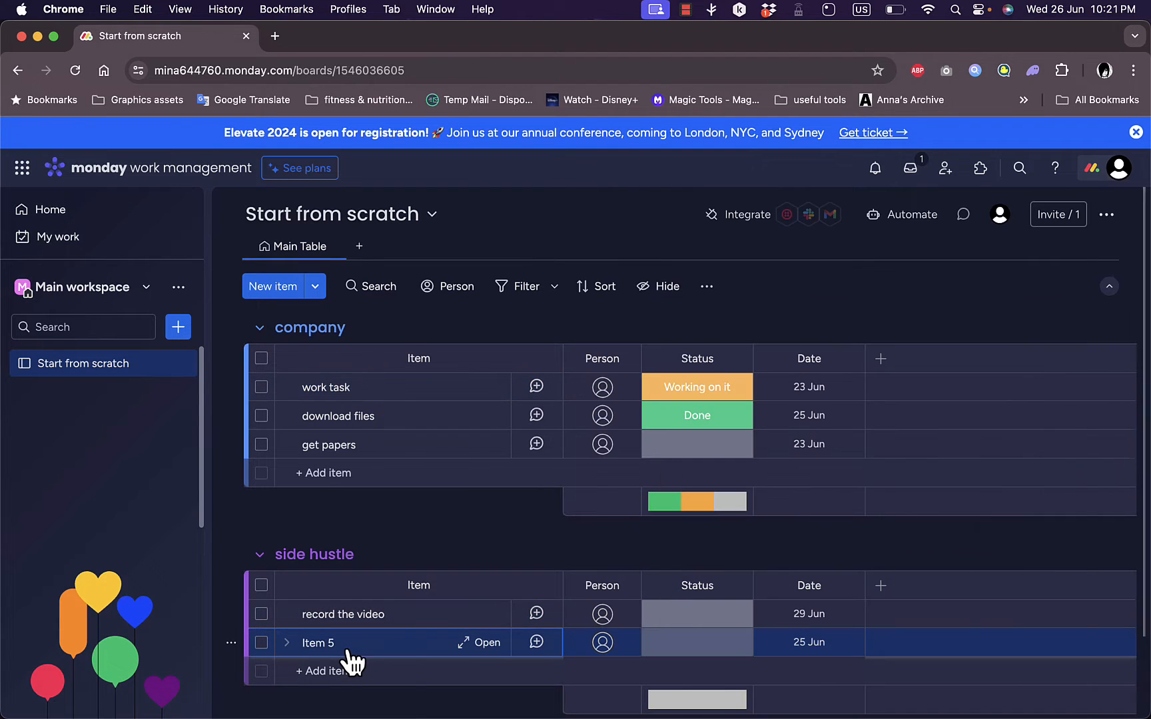
left_click(326, 641)
left_click(327, 639)
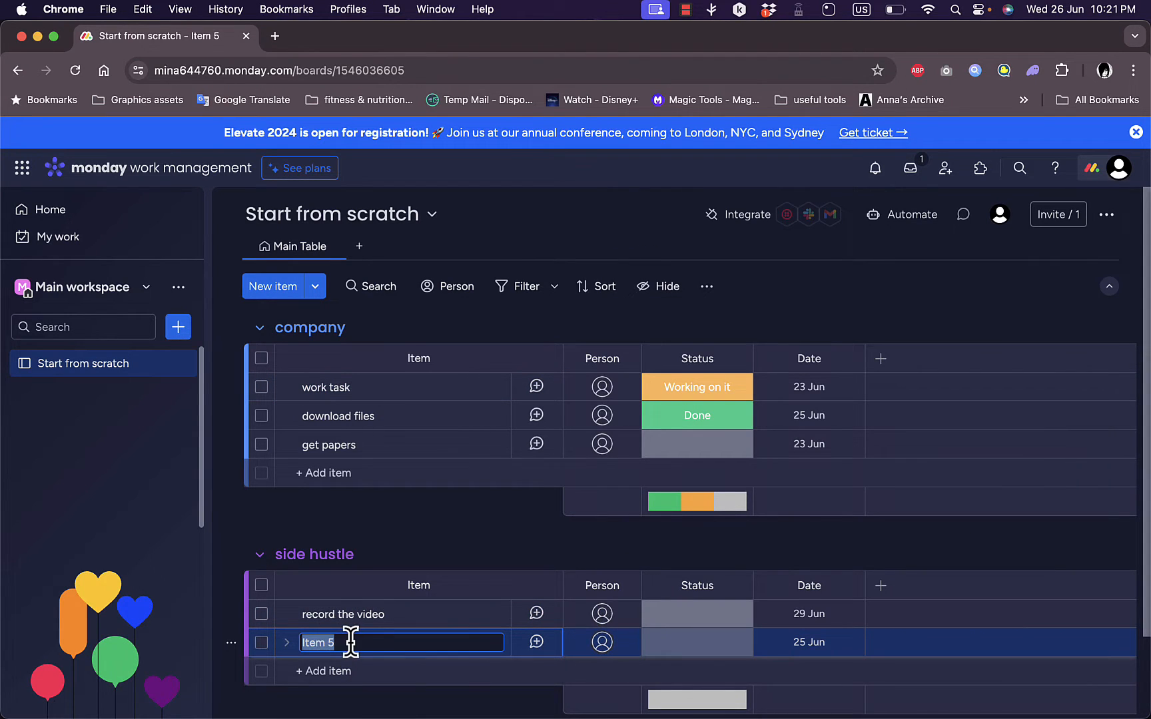
type("edit the video")
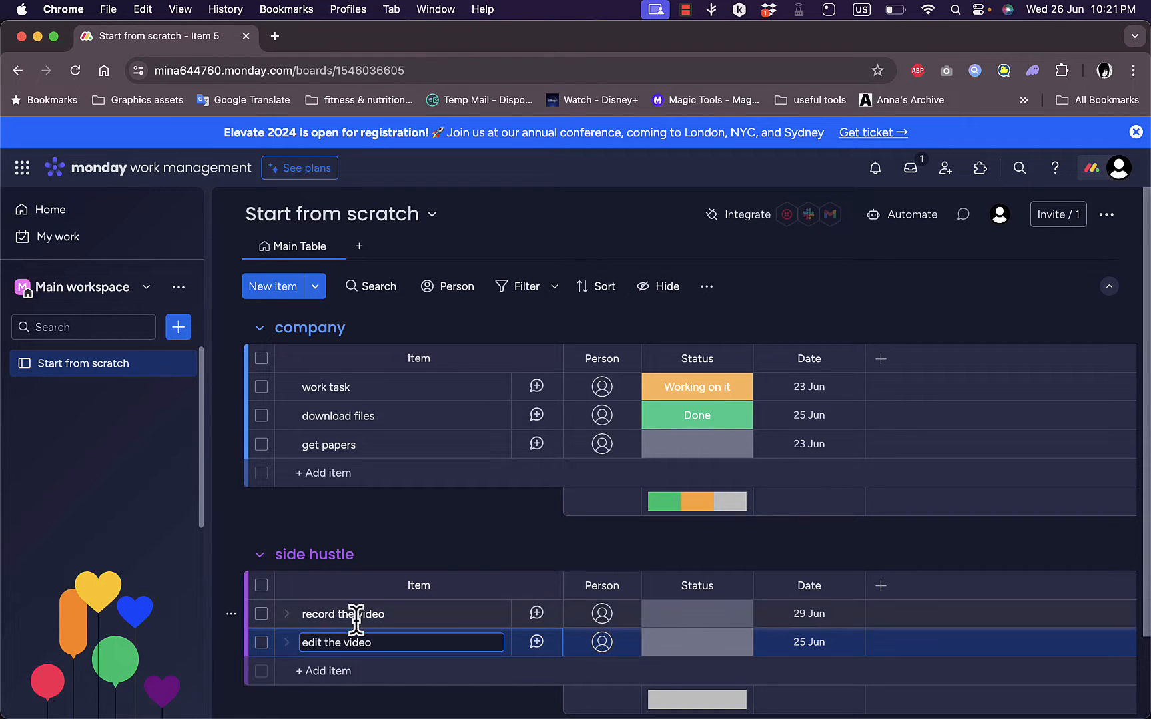
left_click(465, 557)
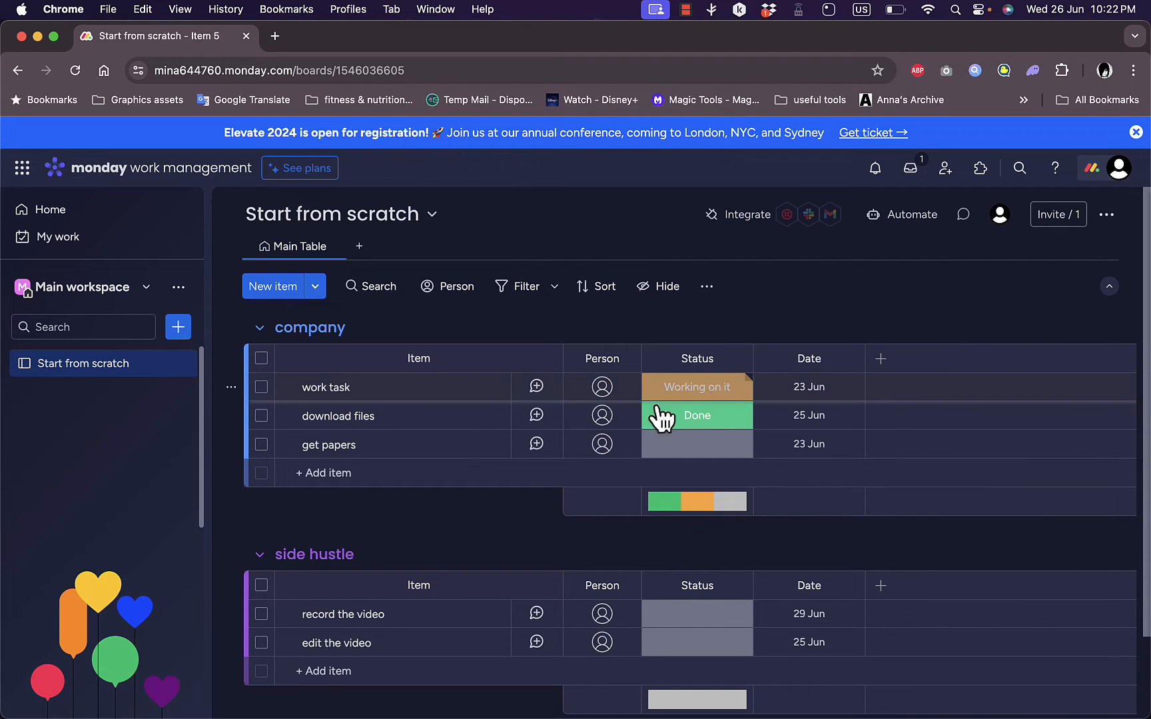
Set the status of "get papers" to Stuck and rename that status label to "Planned"
left_click(713, 451)
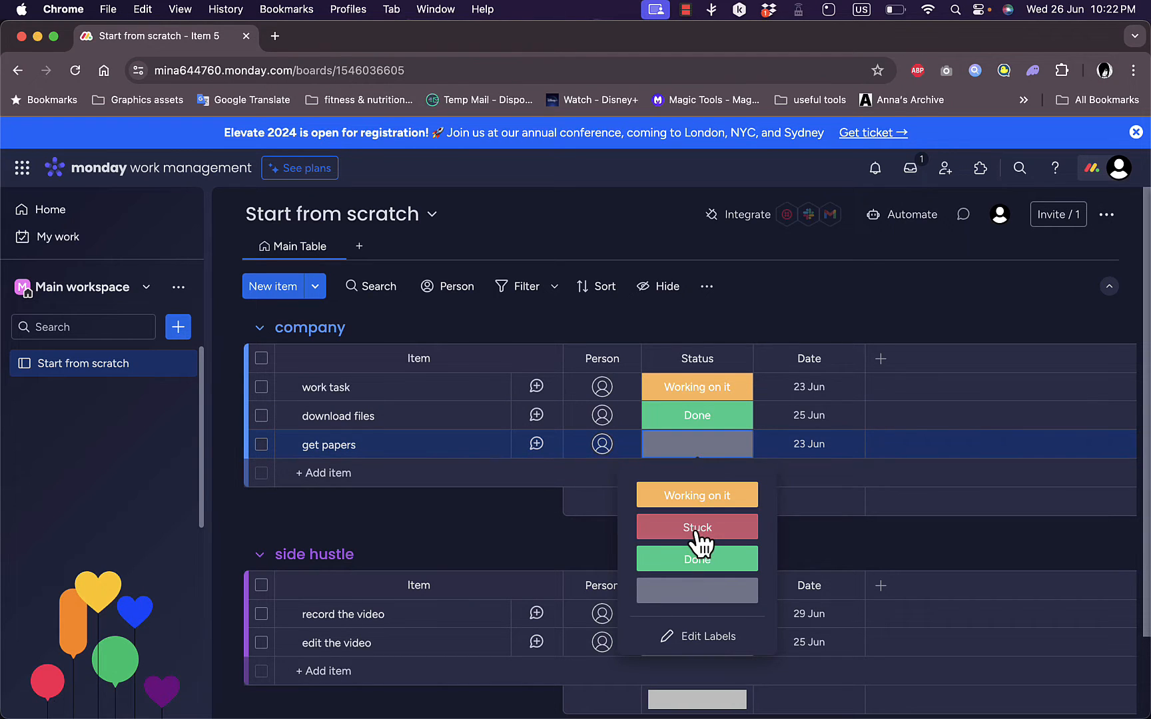
left_click(699, 536)
left_click(728, 452)
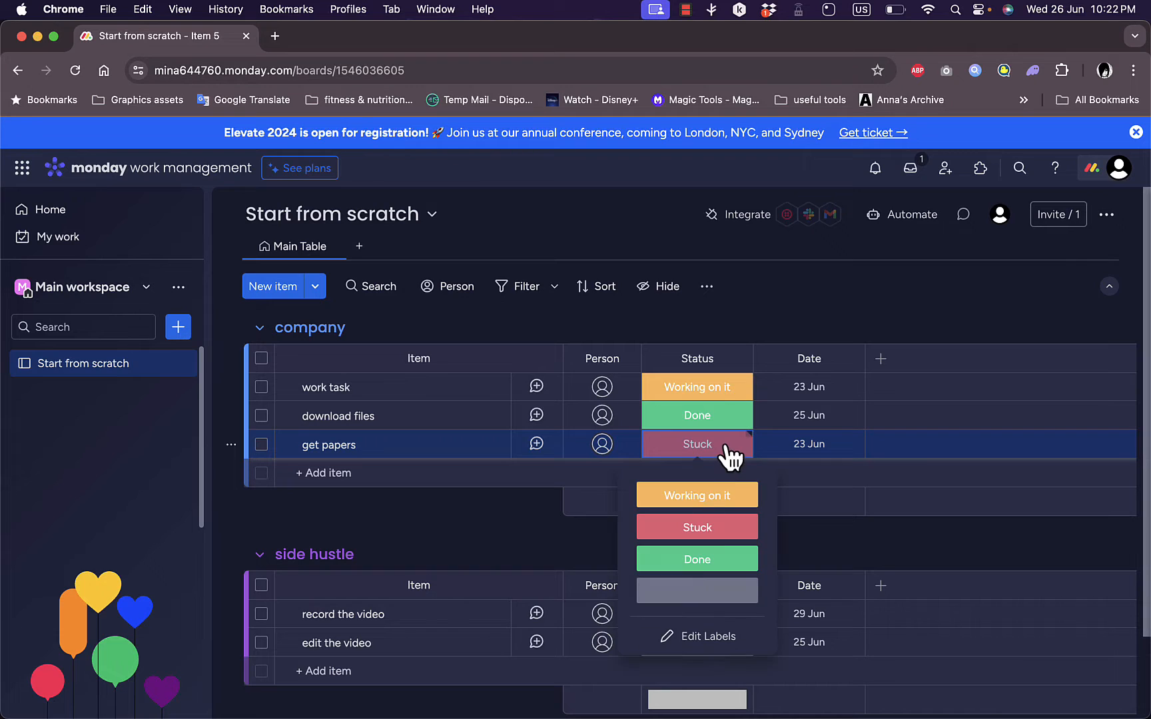
left_click(699, 639)
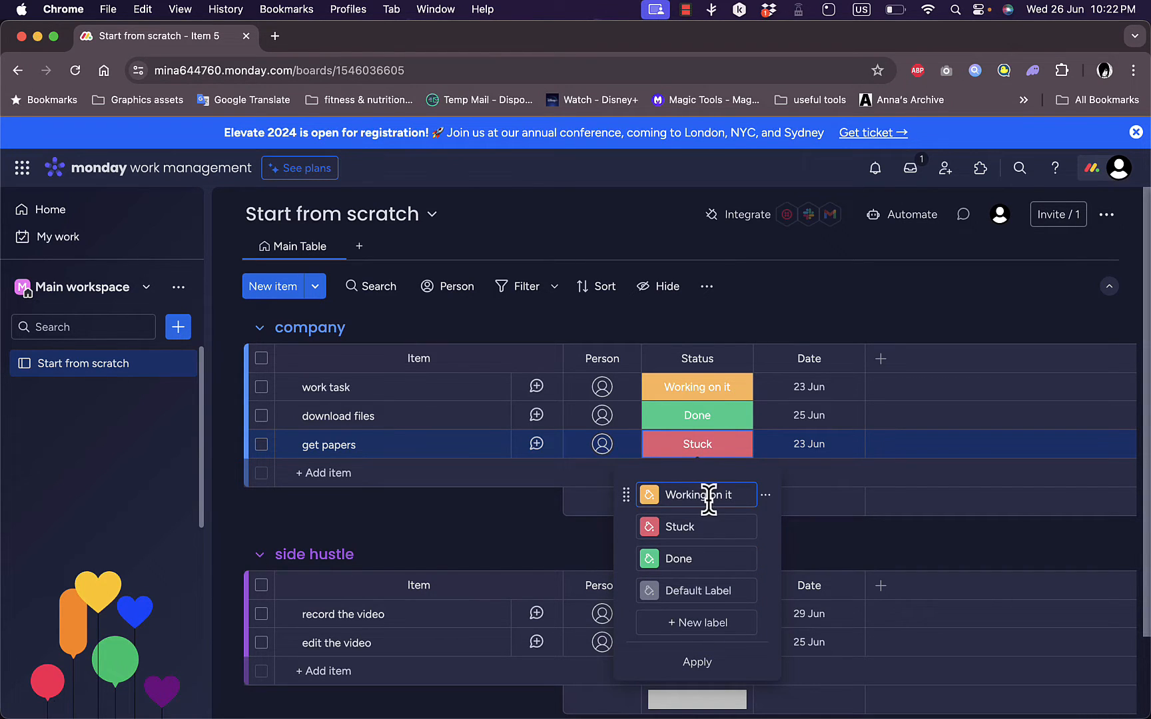
double_click(694, 526)
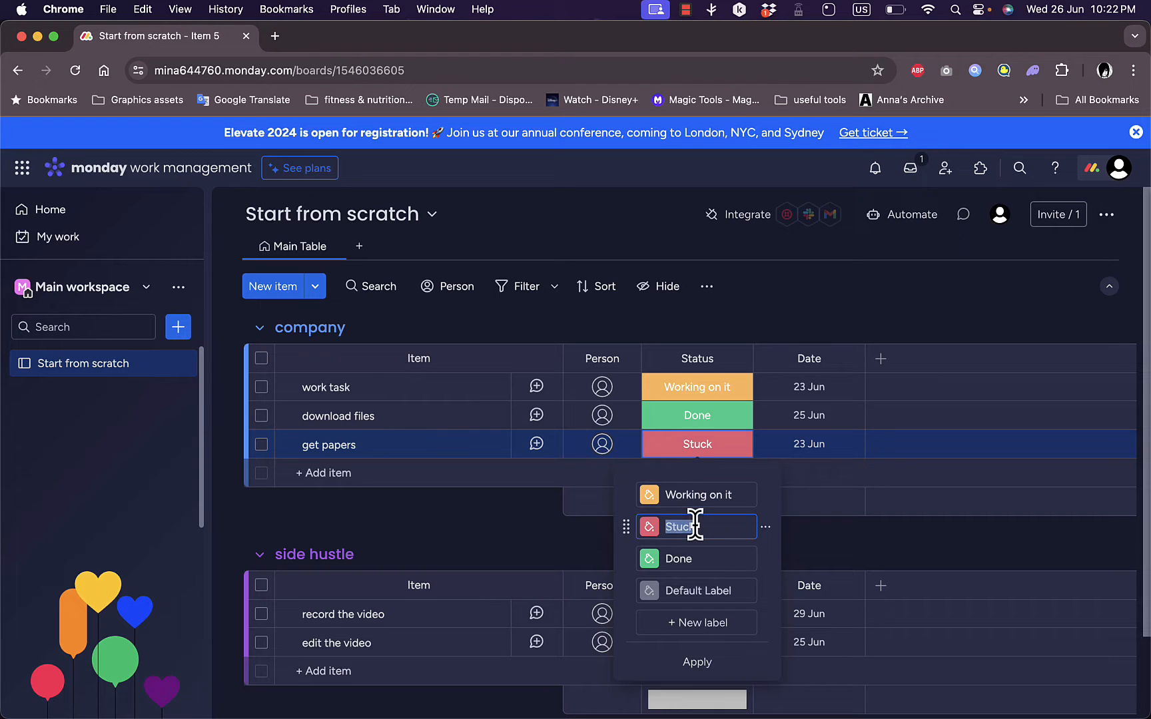
type("Planned")
Name the default status label "New", add a "Stuck" label, and apply the label changes
left_click(706, 591)
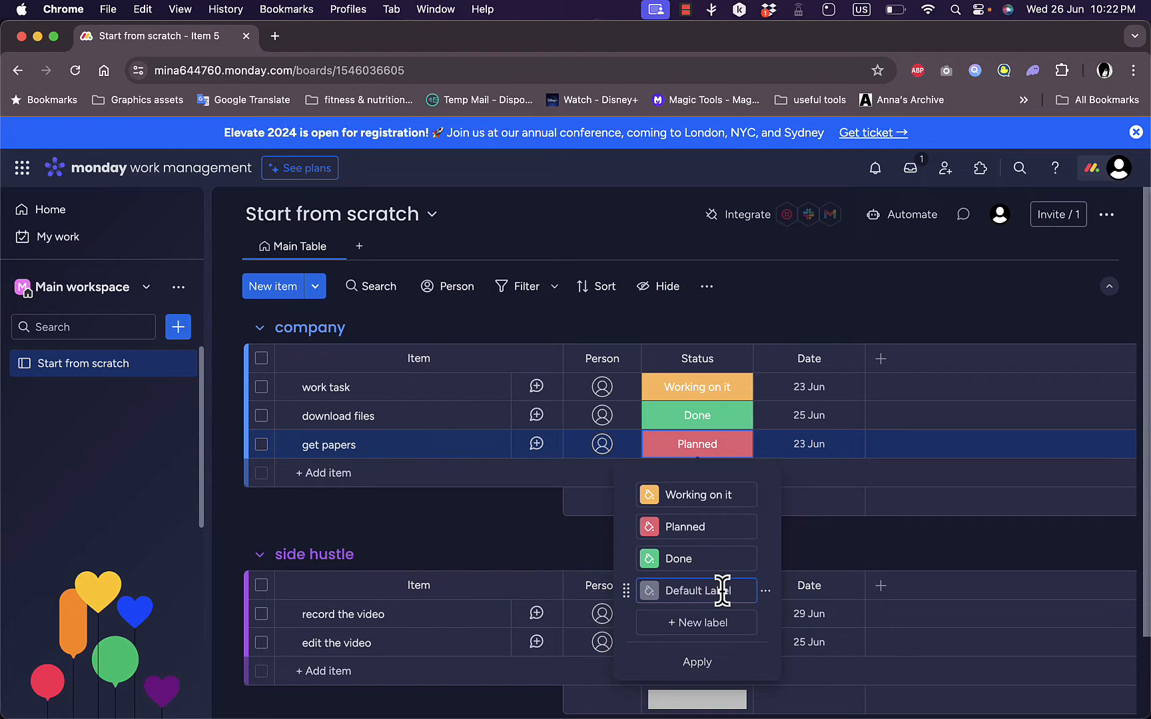
type("New")
left_click(696, 629)
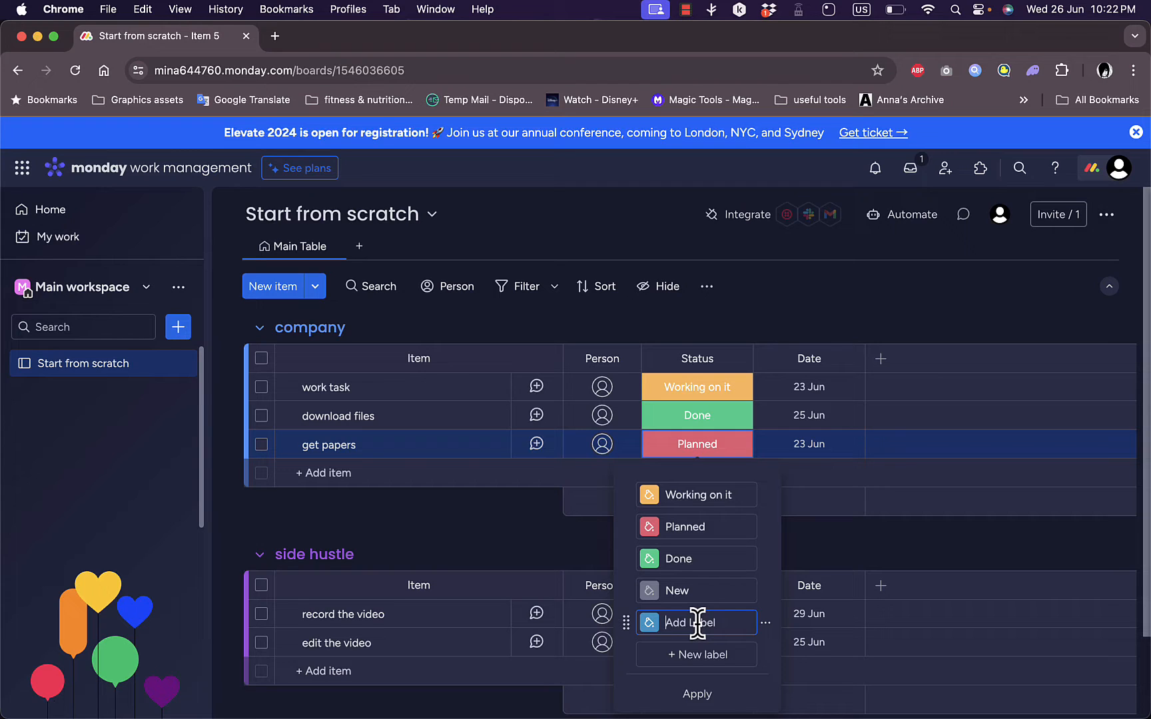
type("Stuck")
left_click(711, 694)
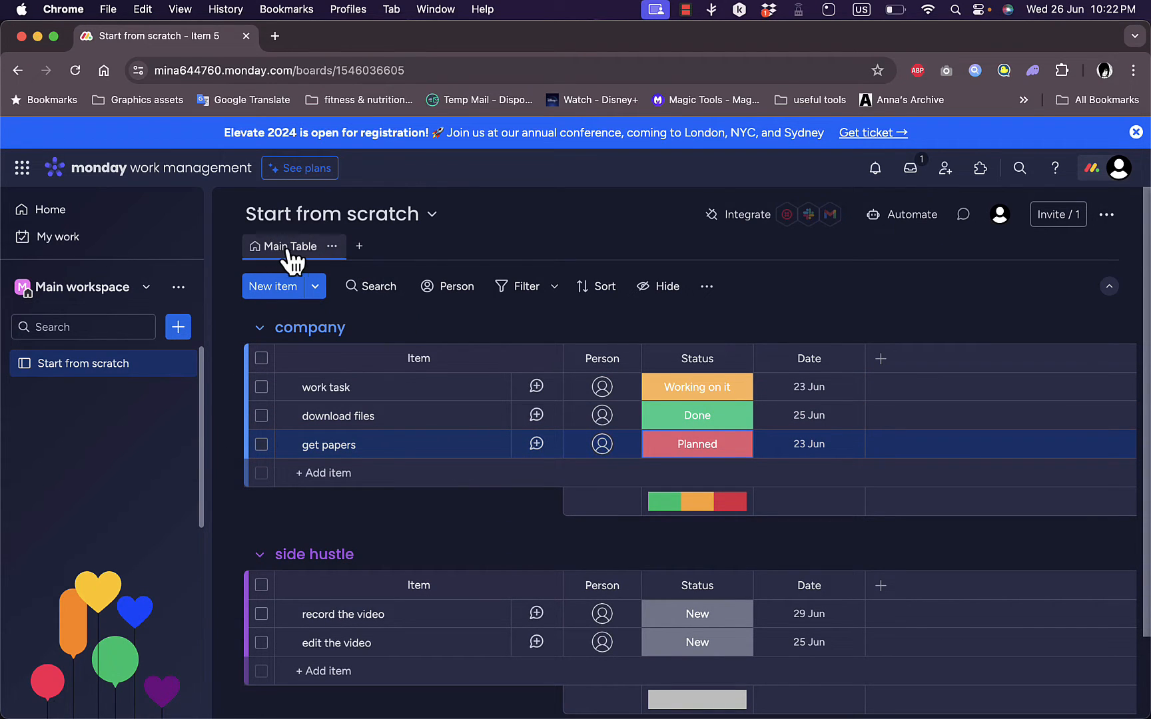
Add a Kanban view to the board
left_click(359, 246)
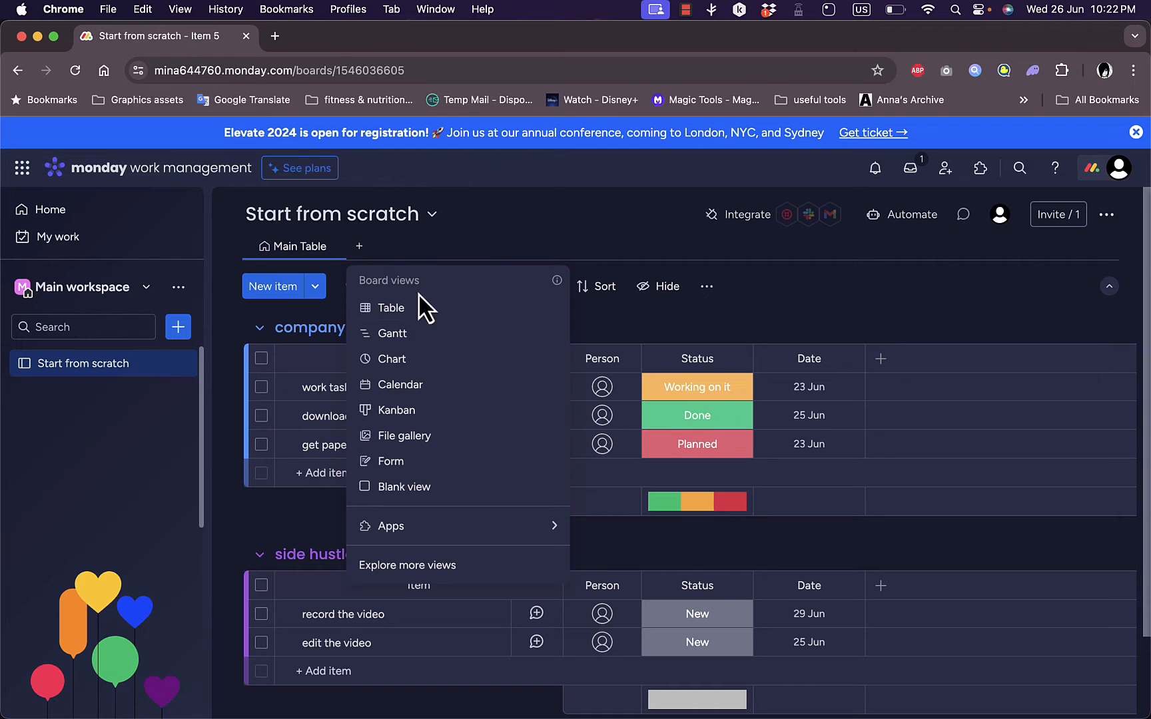
left_click(432, 412)
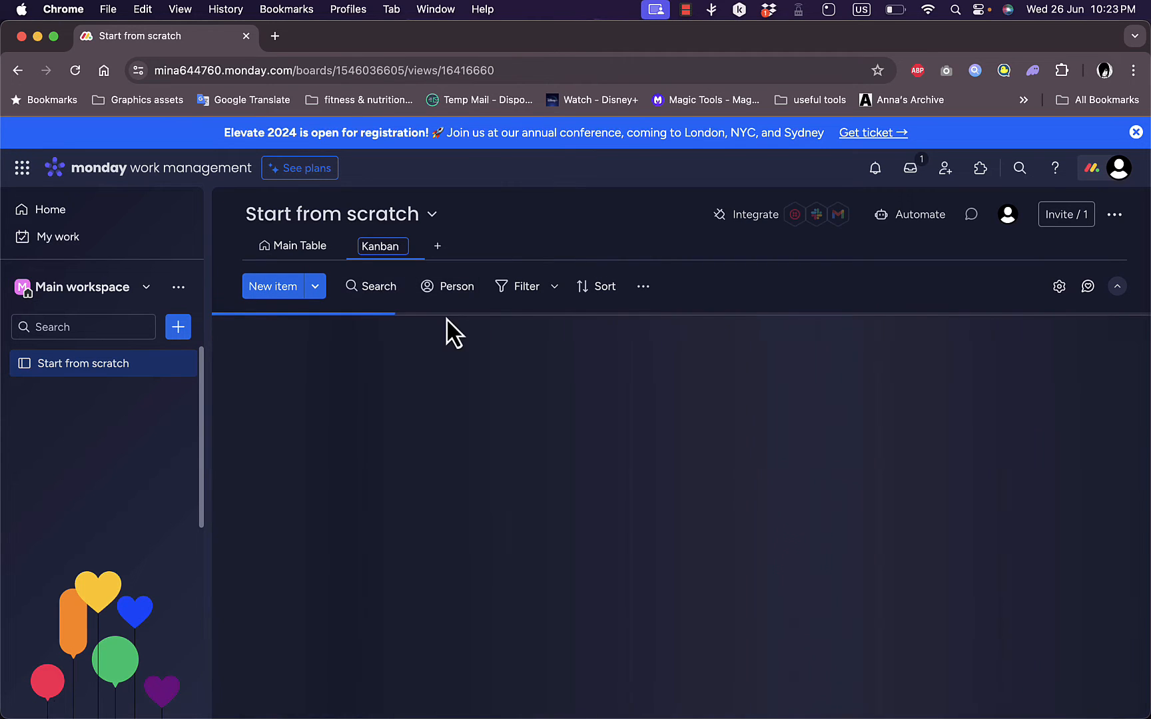
Compare the item statuses in the main table with how the cards are grouped in the Kanban view
left_click(305, 245)
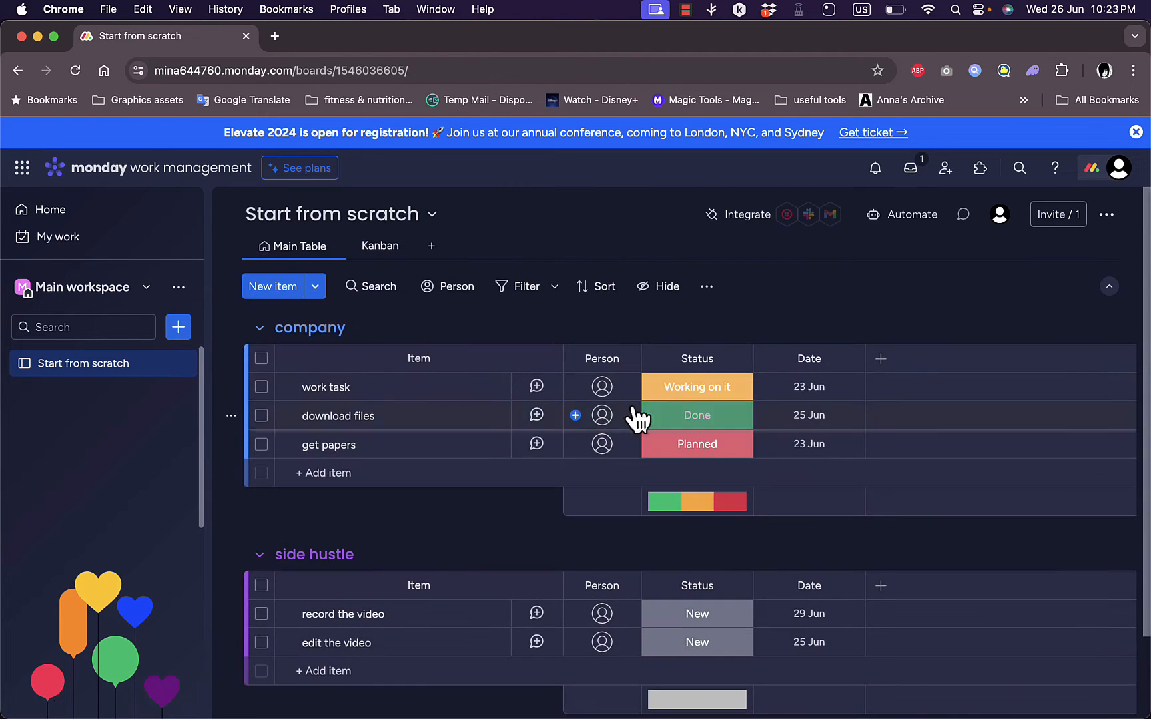
left_click(397, 261)
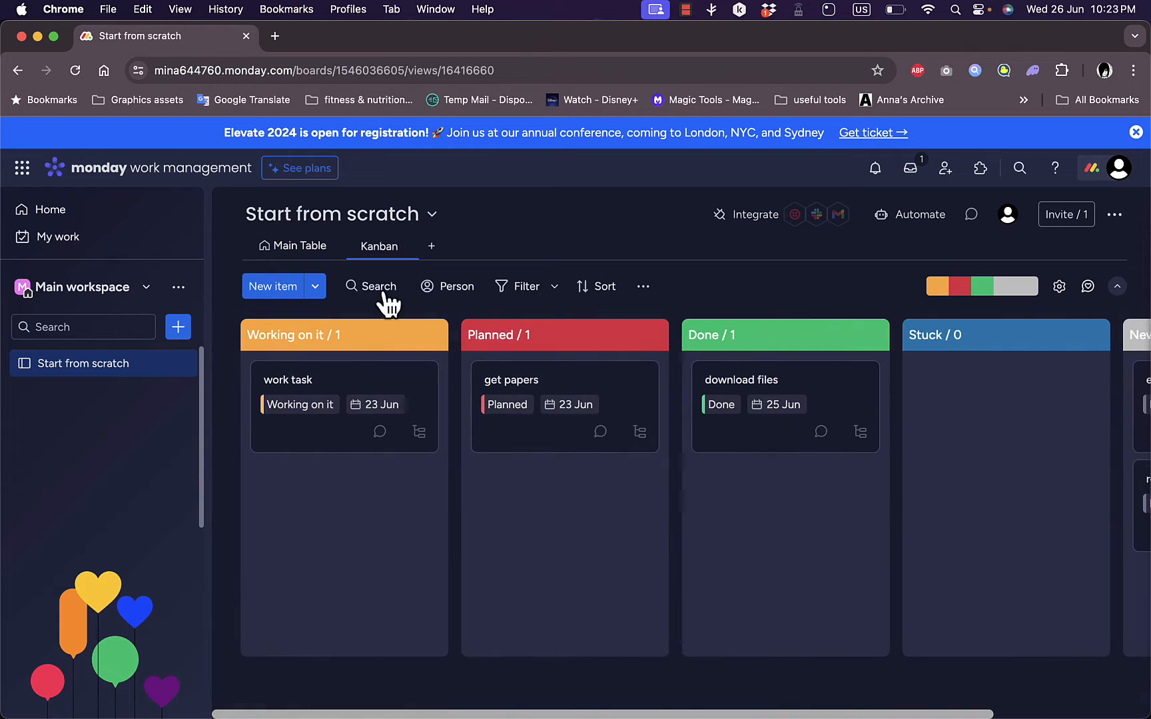
scroll(705, 429, "right", 3)
scroll(707, 426, "right", 3)
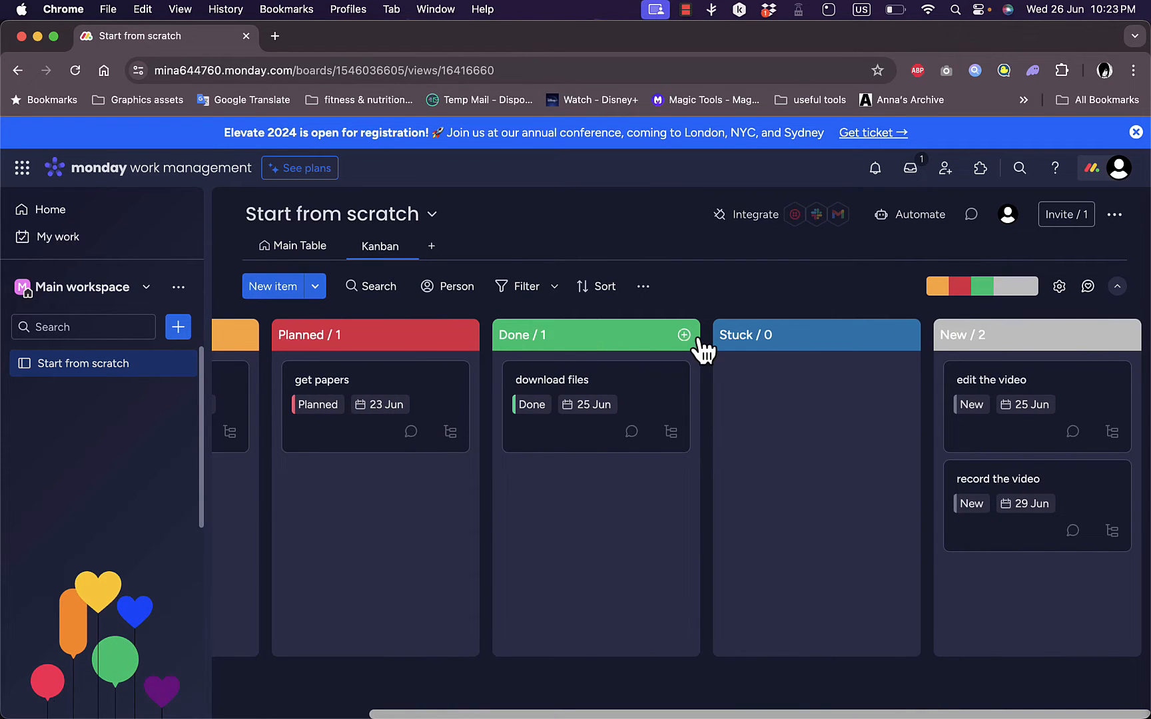
left_click(319, 254)
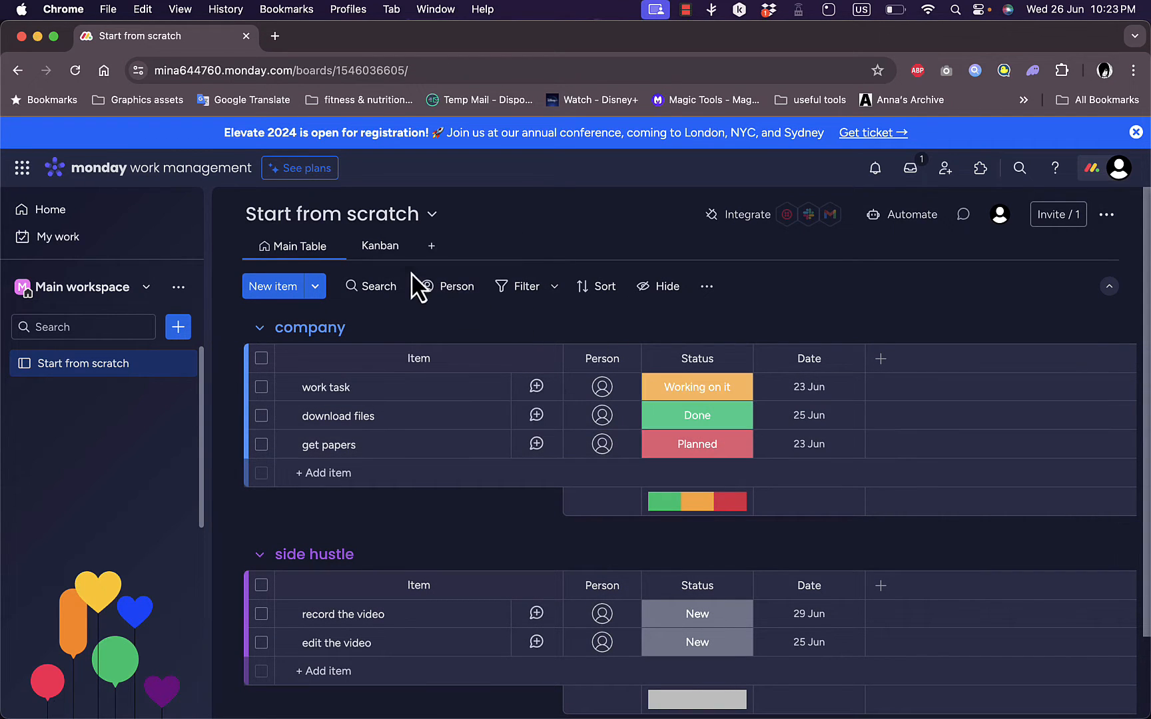
left_click(371, 245)
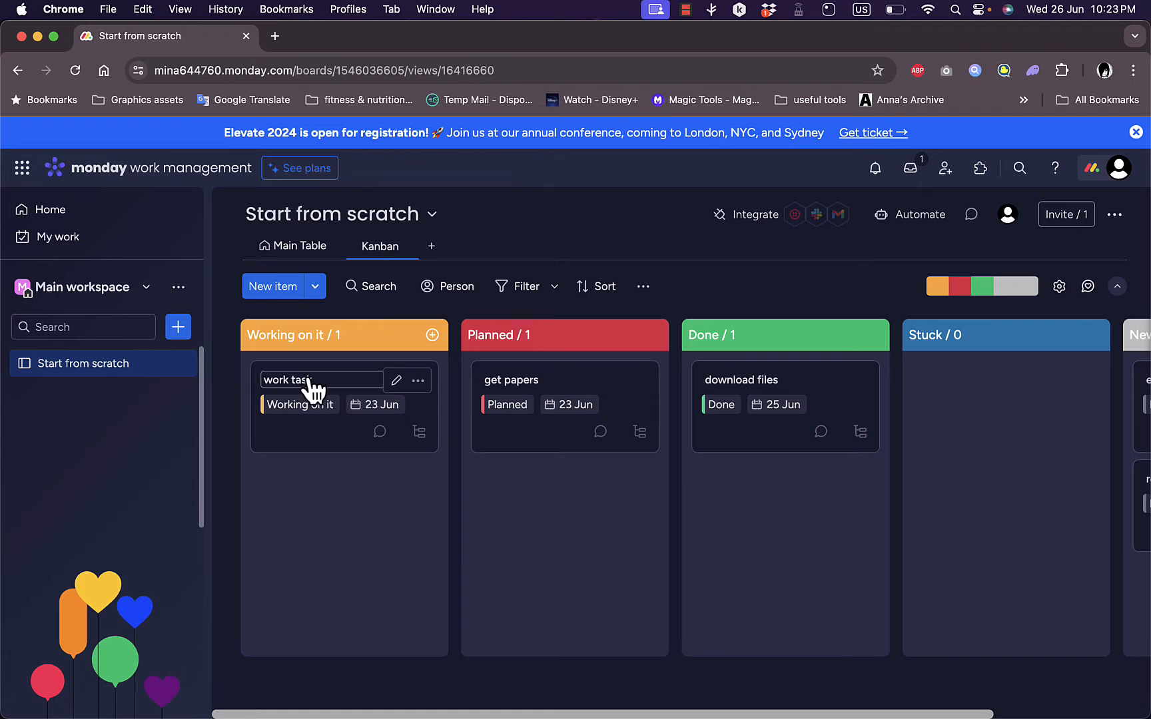
left_click(280, 248)
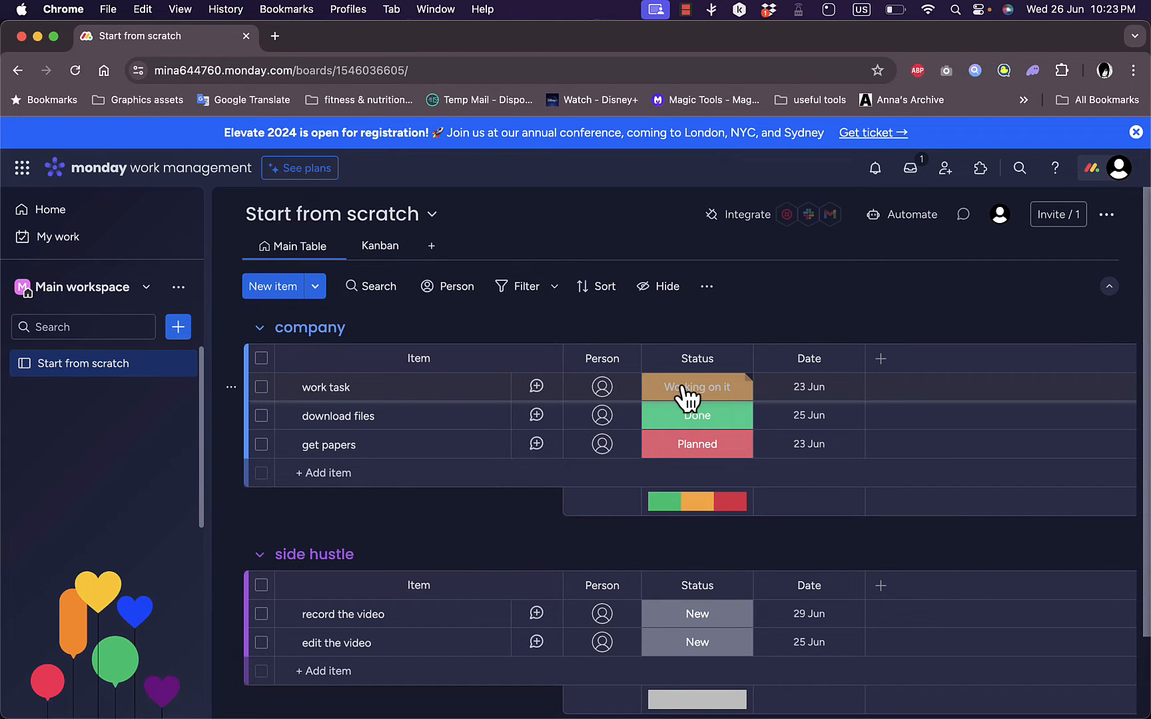
left_click(390, 252)
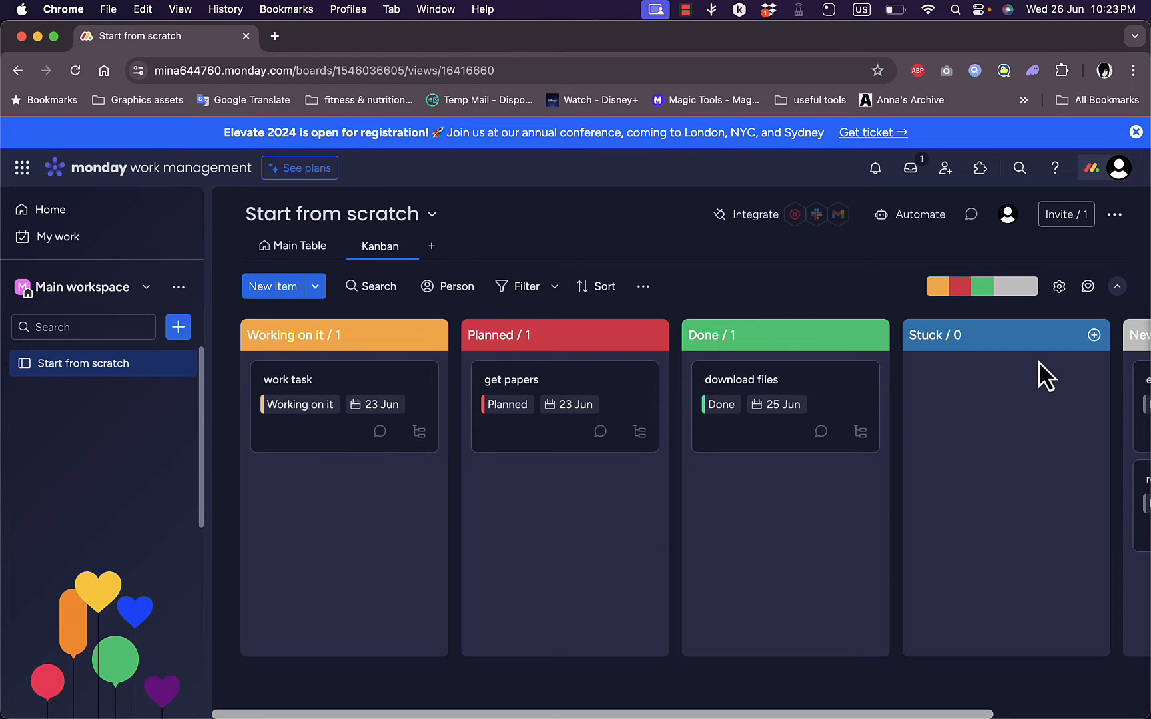
Reorder the Kanban columns by moving the New column ahead of Working on it
scroll(976, 483, "right", 5)
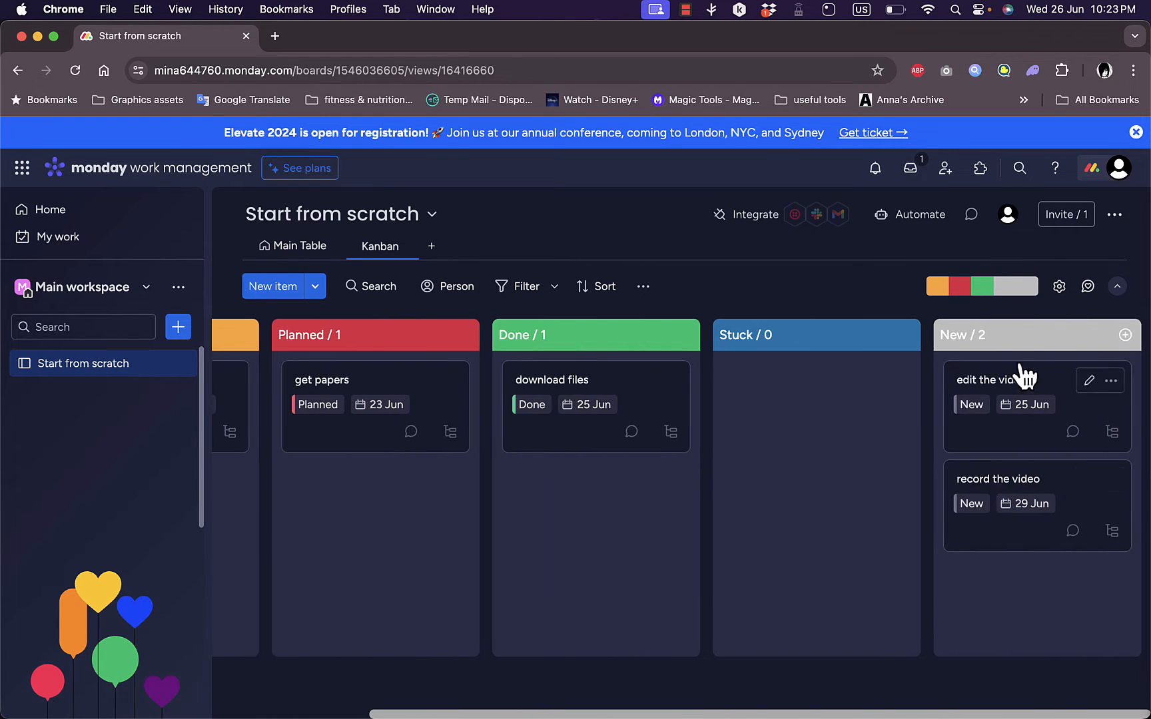
left_click_drag(1053, 352, 360, 353)
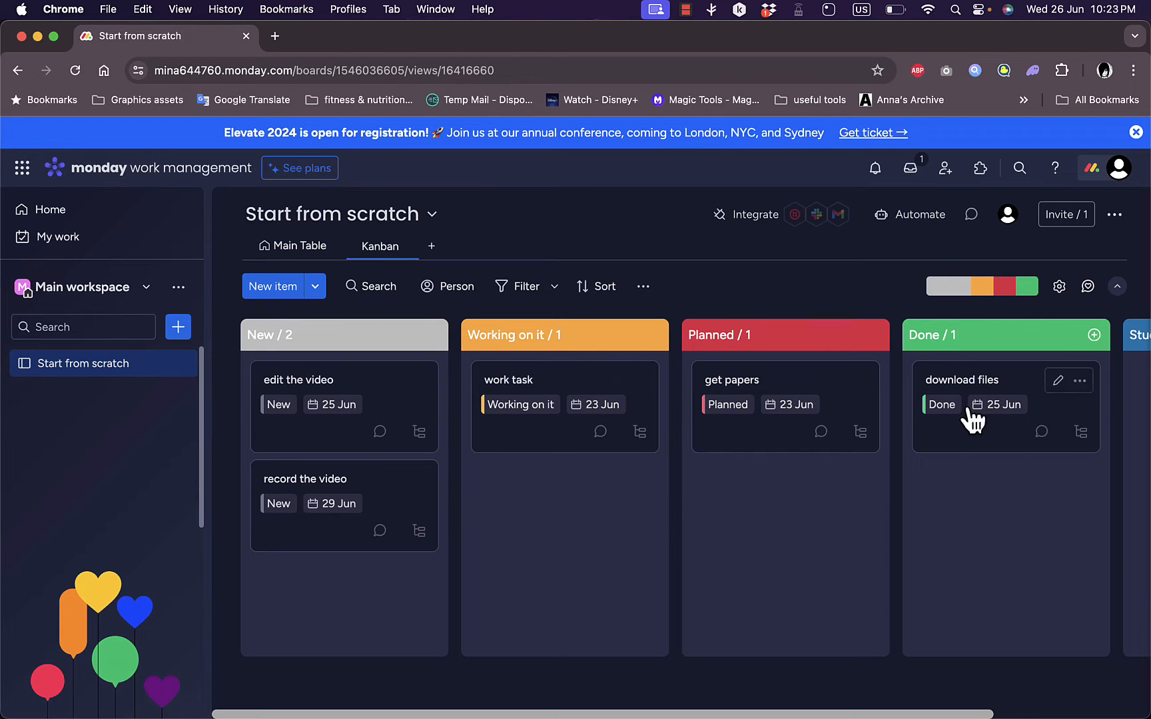
Move the "work task" card from the Working on it column to the Done column
scroll(665, 524, "right", 3)
scroll(665, 524, "left", 3)
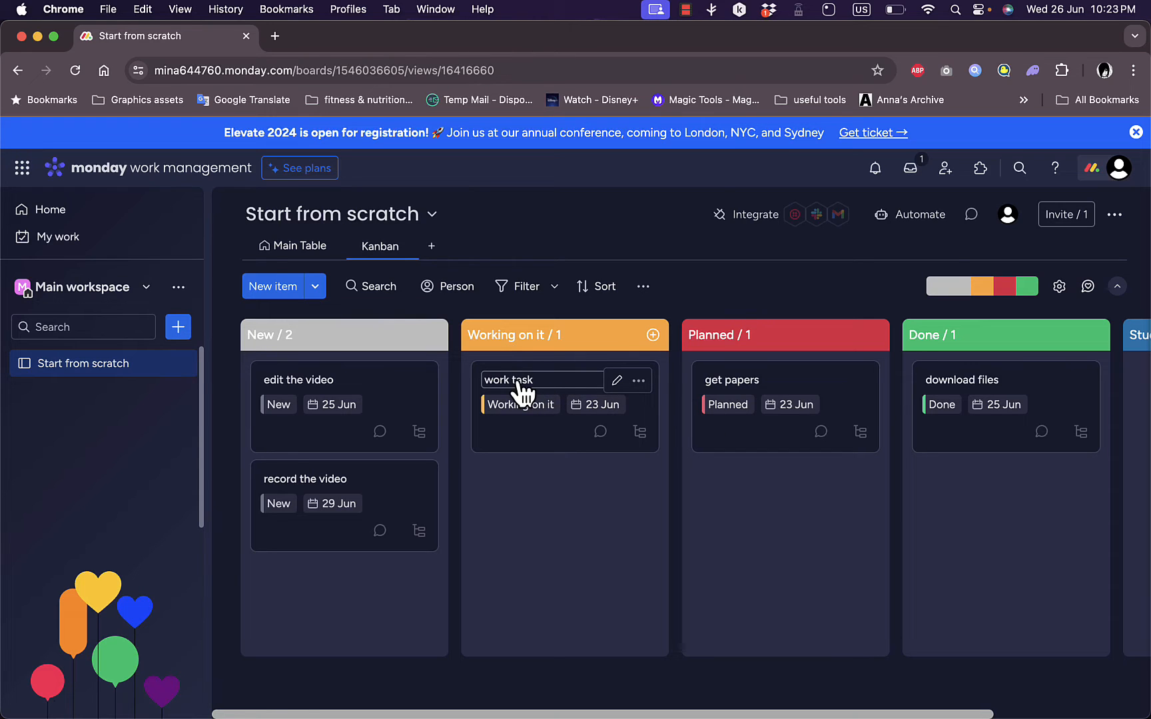
left_click_drag(524, 390, 896, 472)
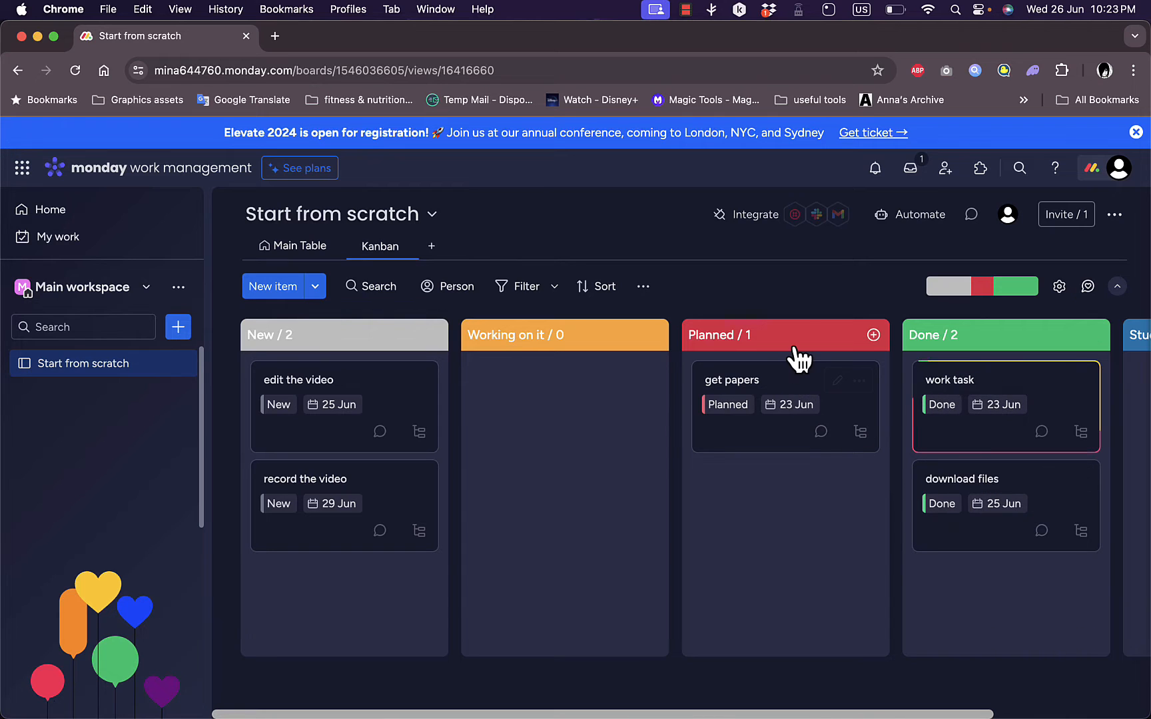
Reorder the Kanban columns by moving the Planned column ahead of Working on it
left_click_drag(773, 343, 585, 354)
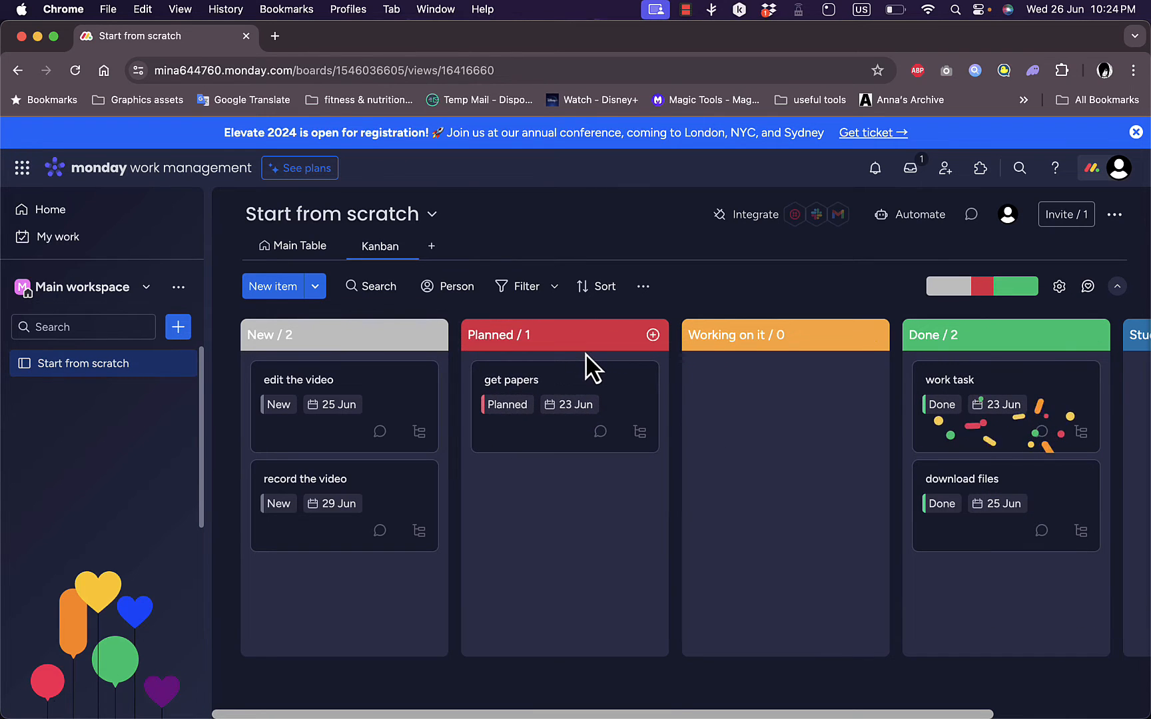
scroll(585, 353, "right", 5)
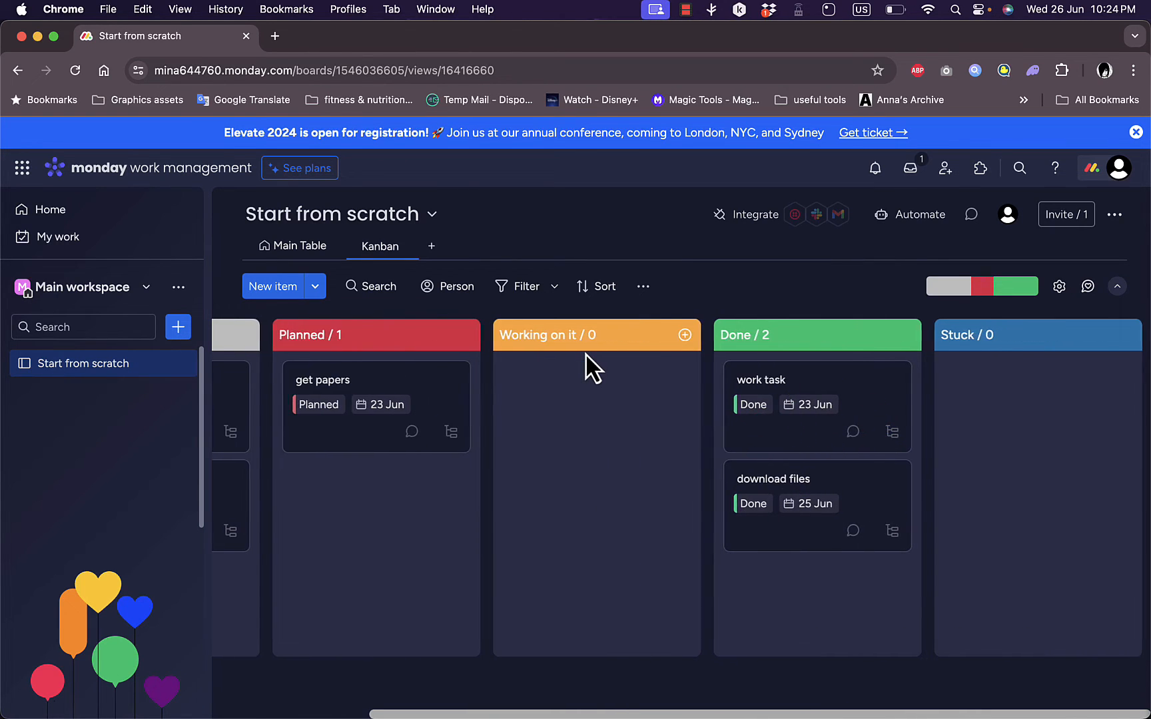
scroll(585, 356, "left", 4)
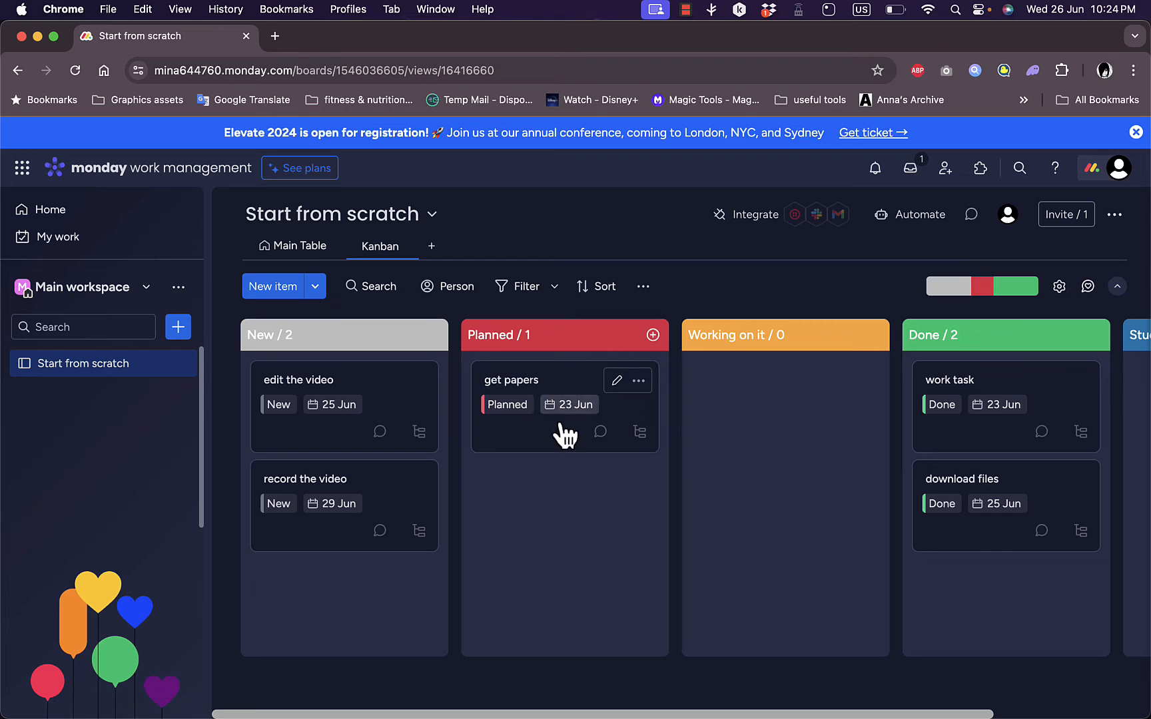
Change the status of the "get papers" card to Working on it
left_click_drag(550, 445, 531, 429)
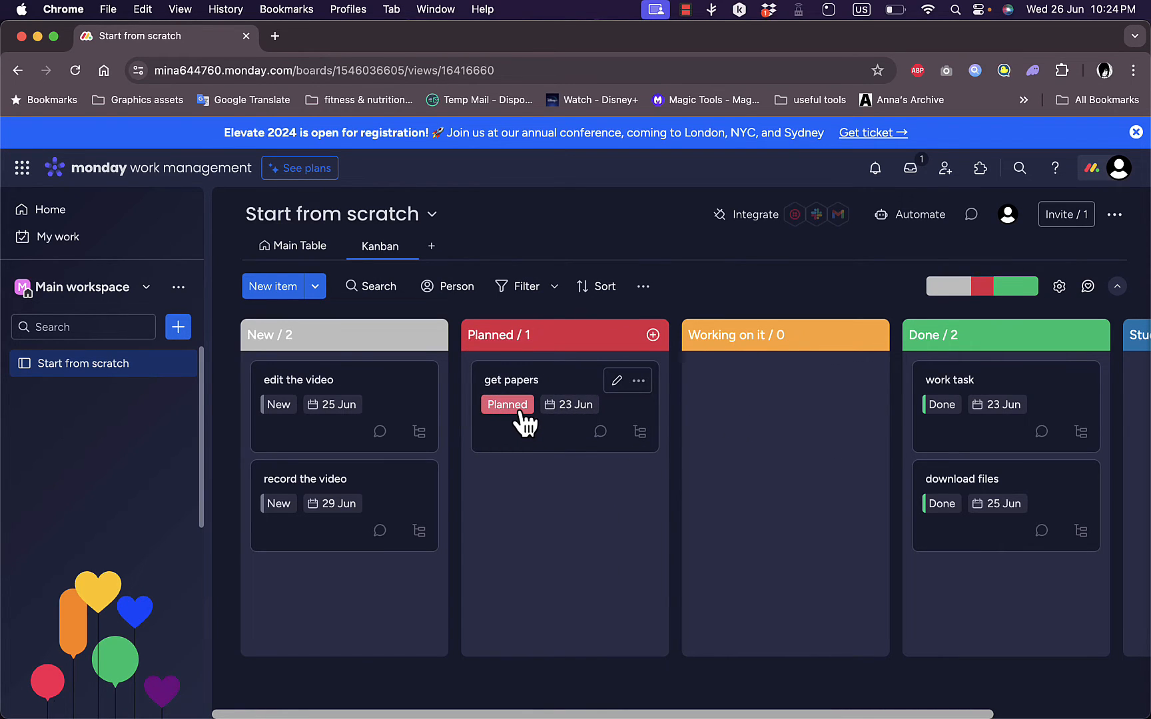
left_click(522, 414)
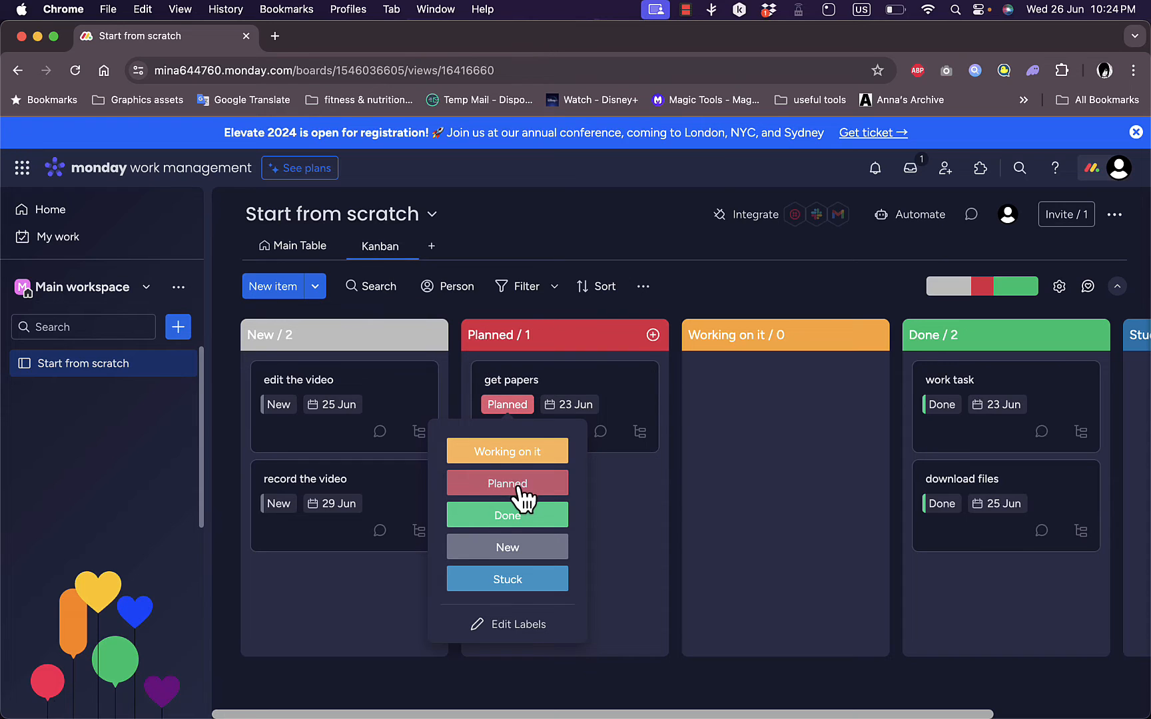
left_click(541, 451)
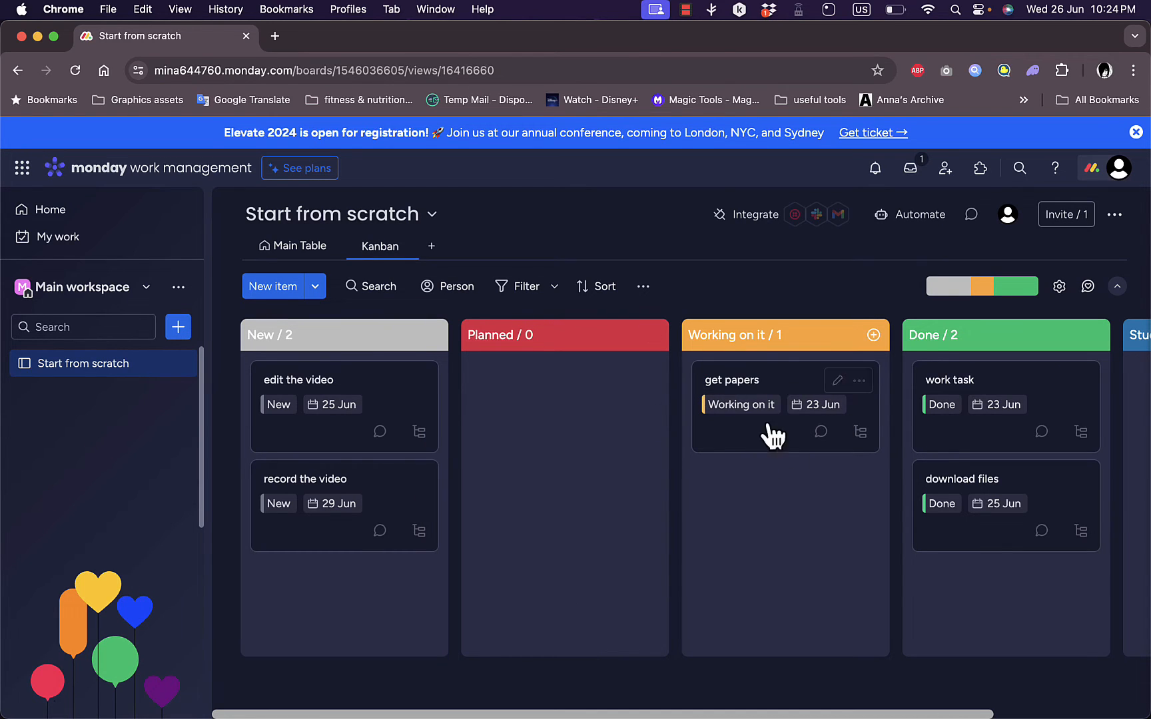
Examine the editable fields and the available actions of the "get papers" card
left_click(838, 383)
left_click(861, 381)
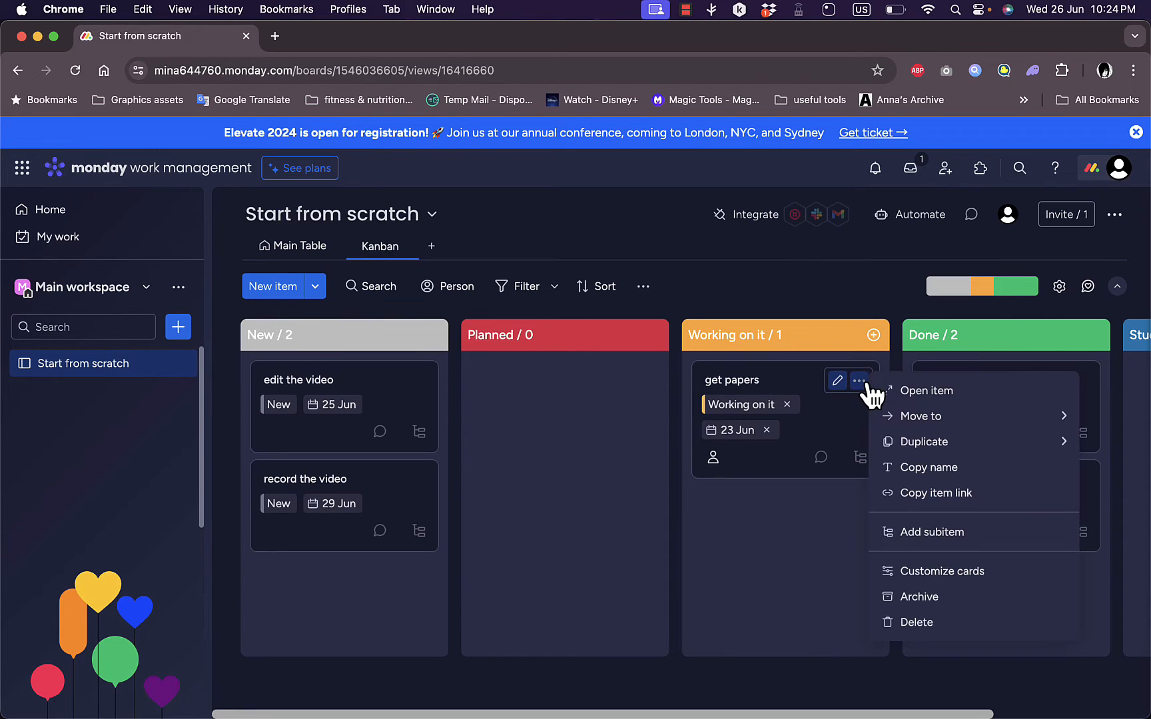
left_click(772, 465)
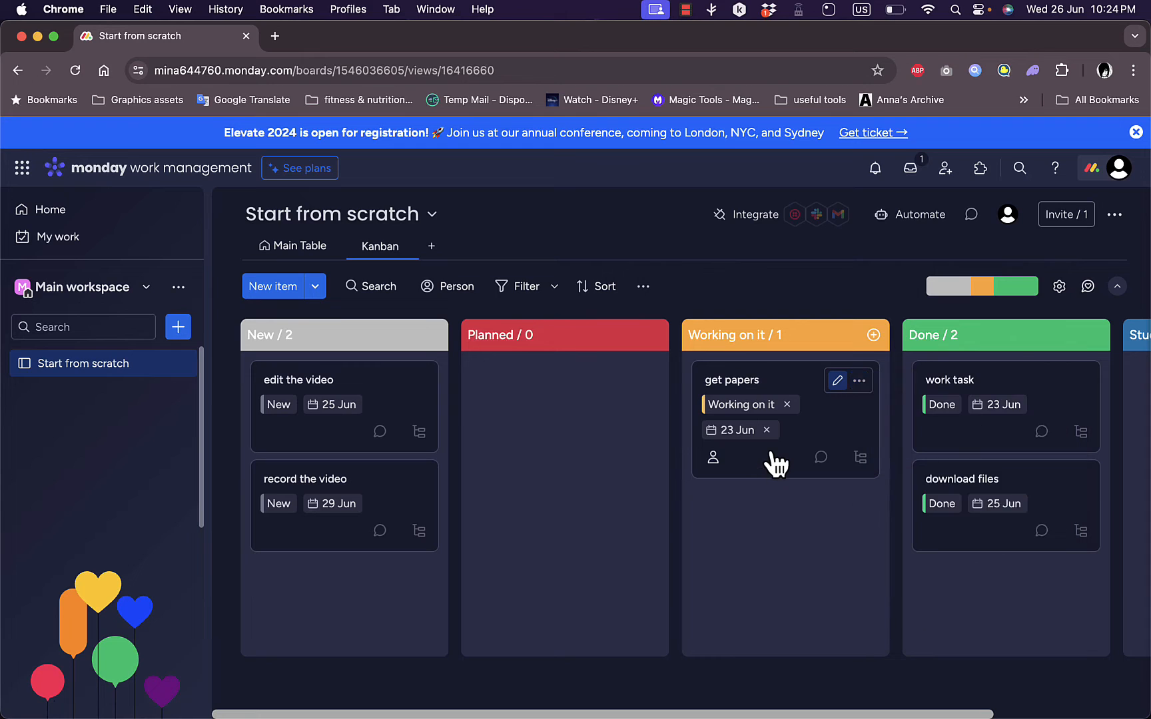
left_click(786, 532)
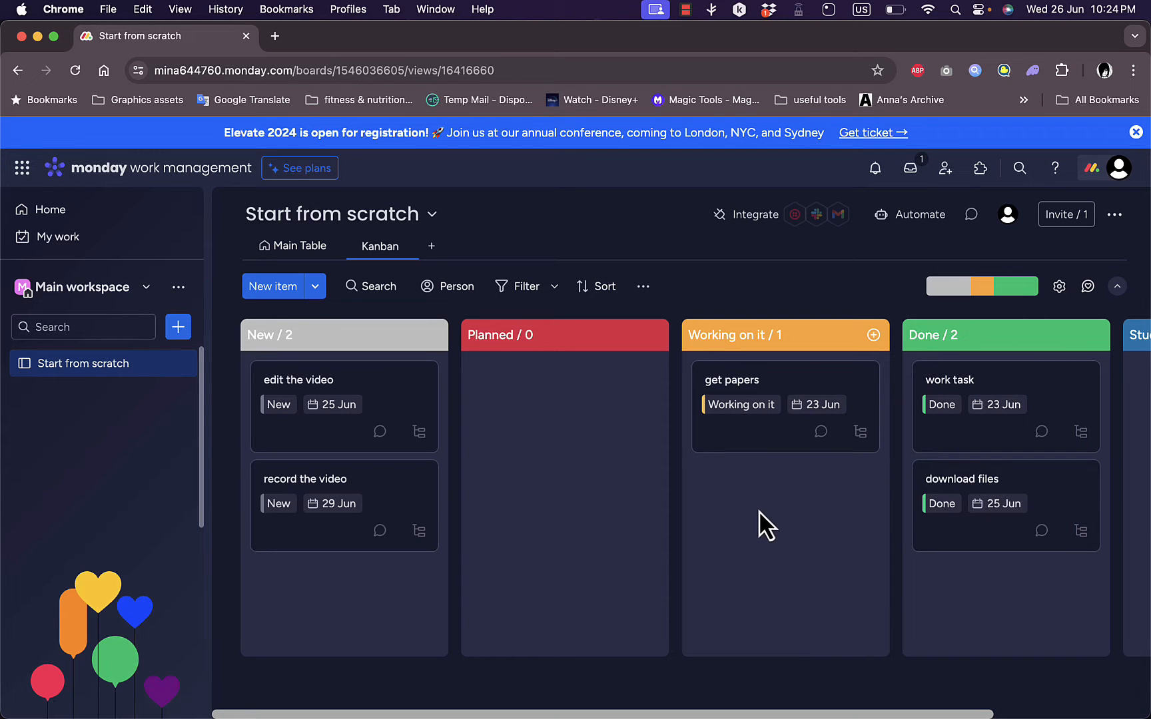
Review the details and updates of the "get papers" item, and close the item
left_click(773, 445)
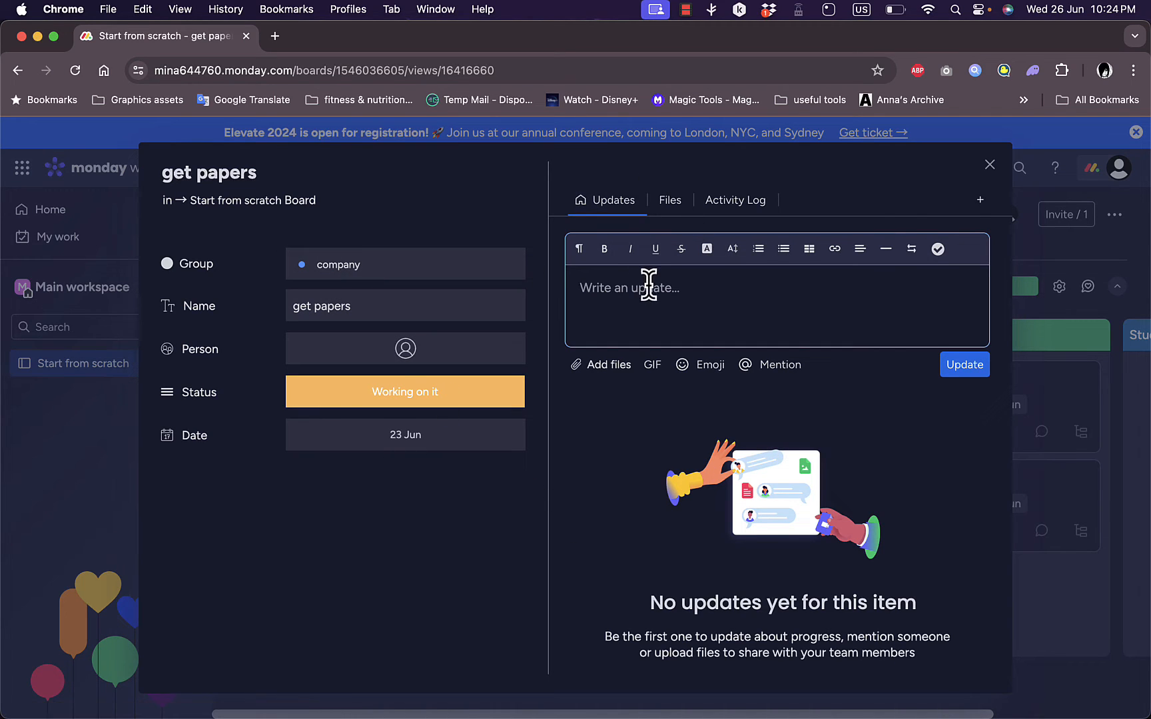
left_click(680, 200)
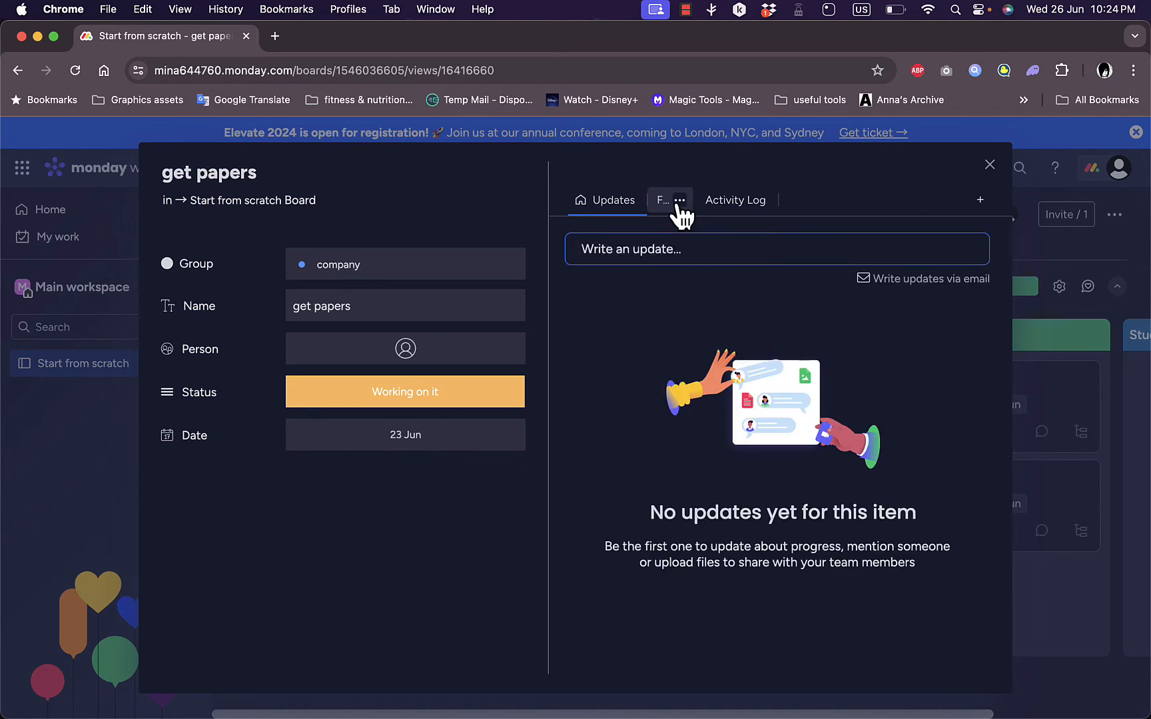
left_click(597, 205)
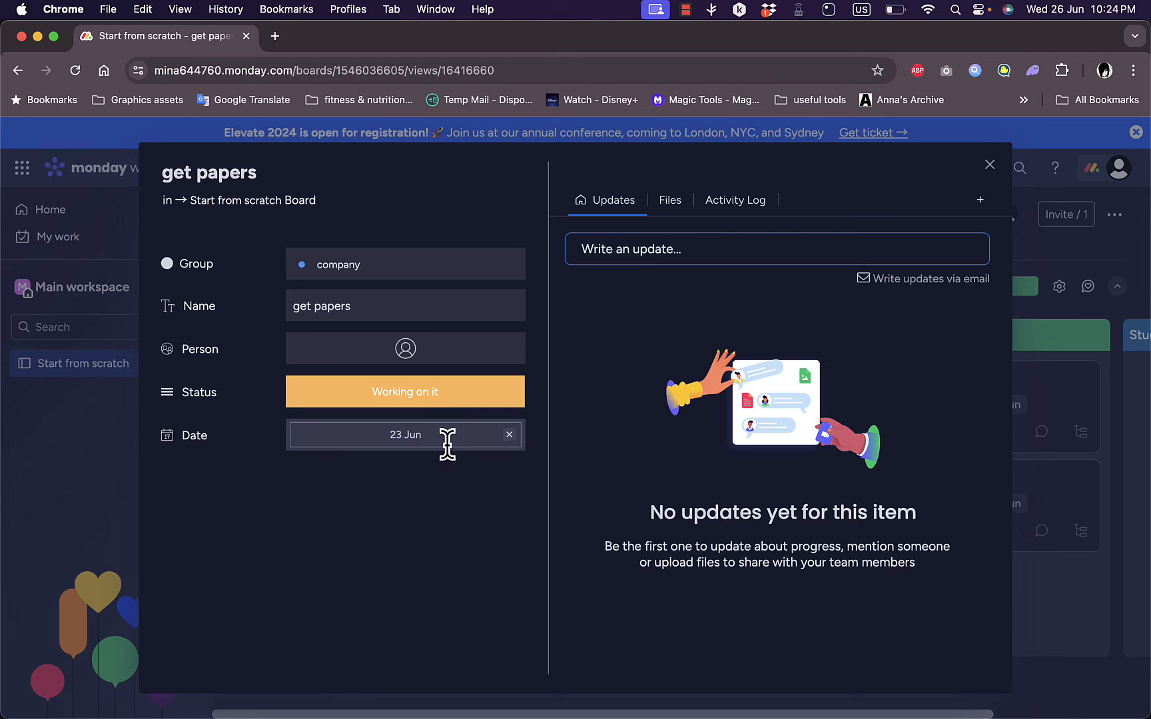
left_click(990, 166)
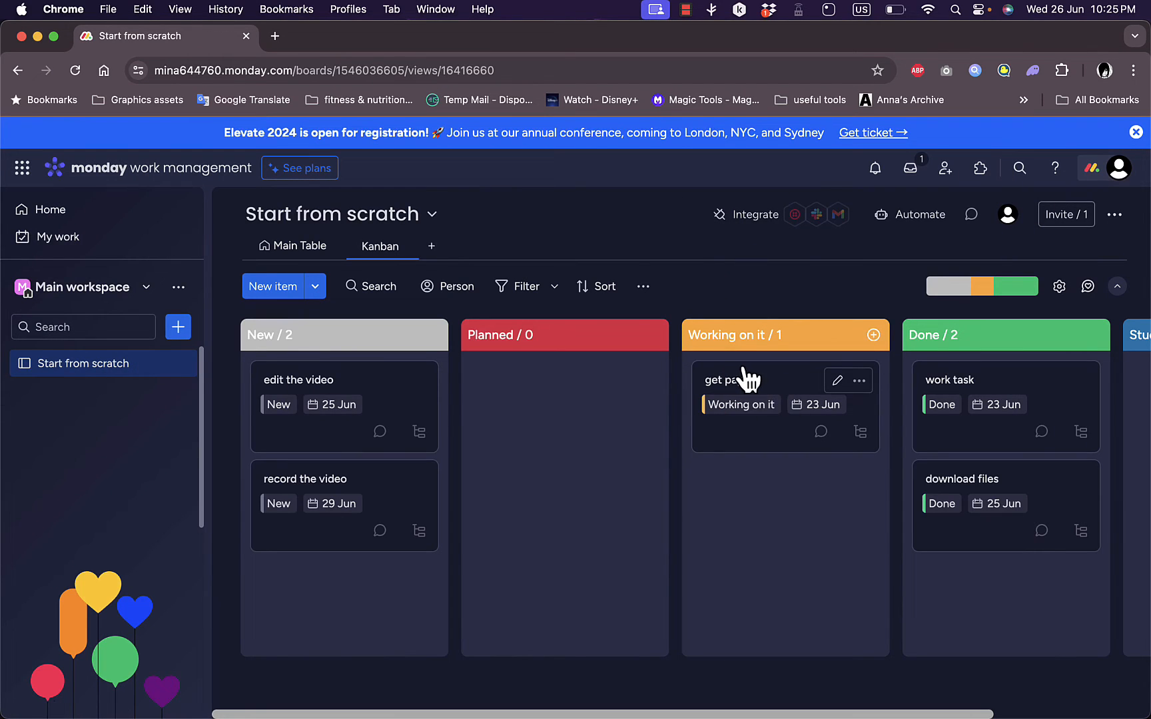
Move the "get papers" card to the Stuck column and the "edit the video" card to the Planned column
scroll(757, 393, "right", 5)
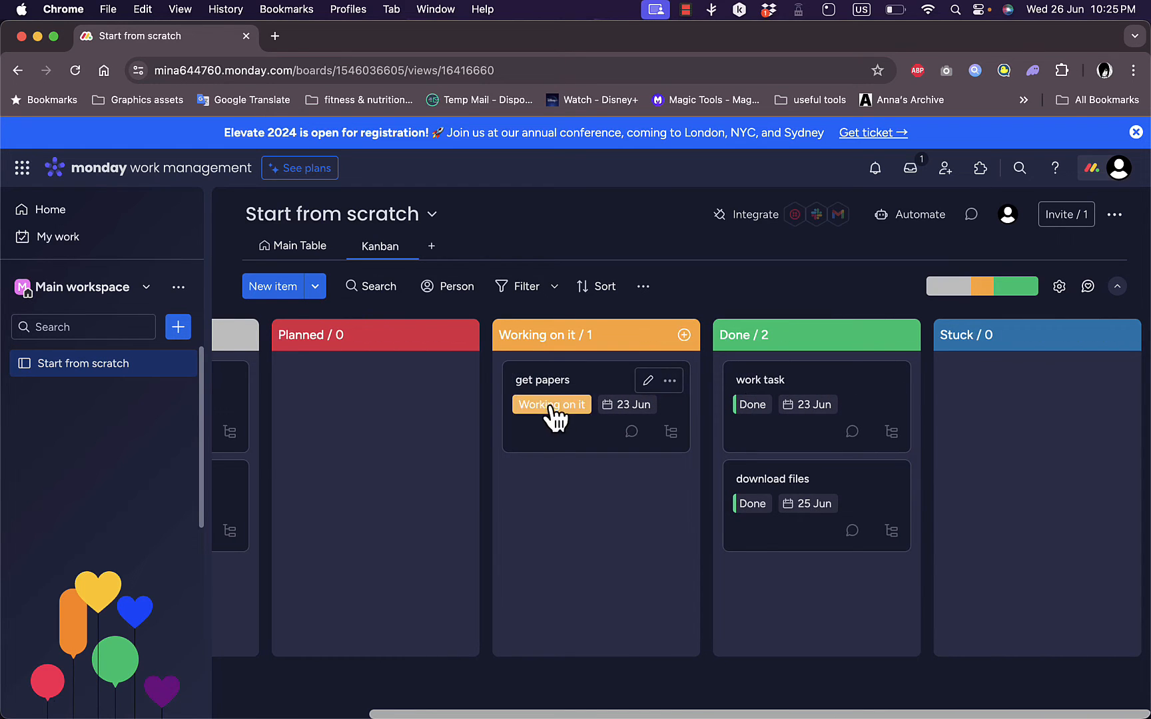
left_click_drag(550, 439, 964, 437)
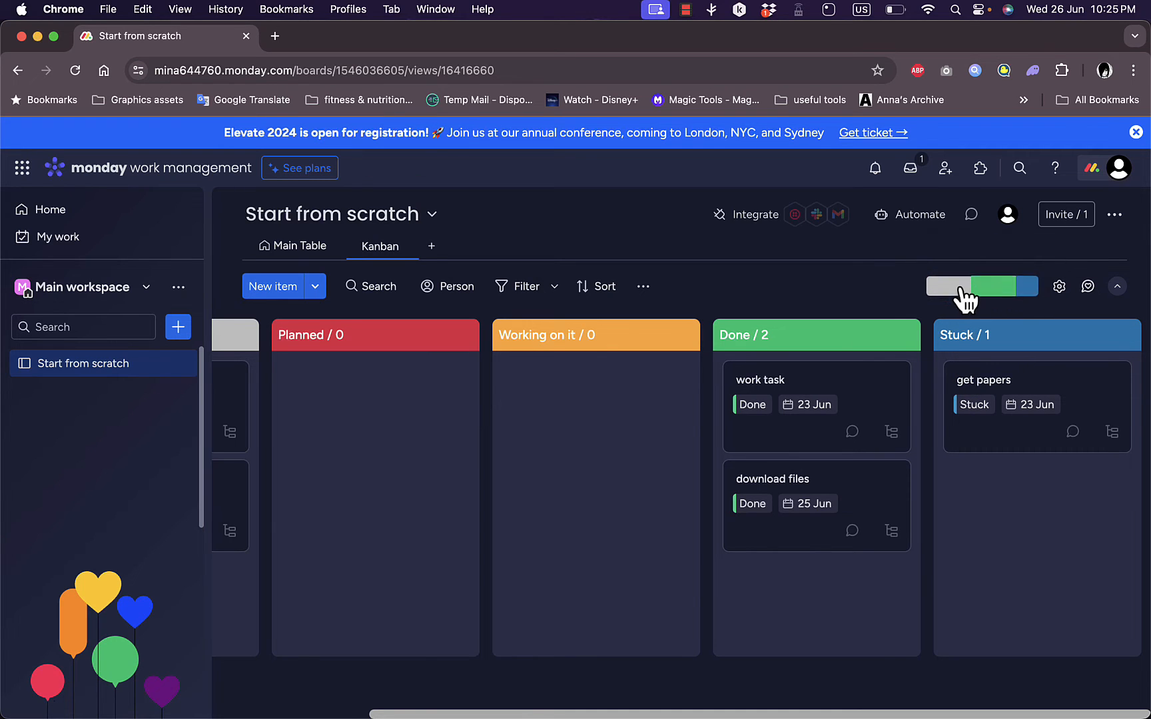
mouse_move(947, 291)
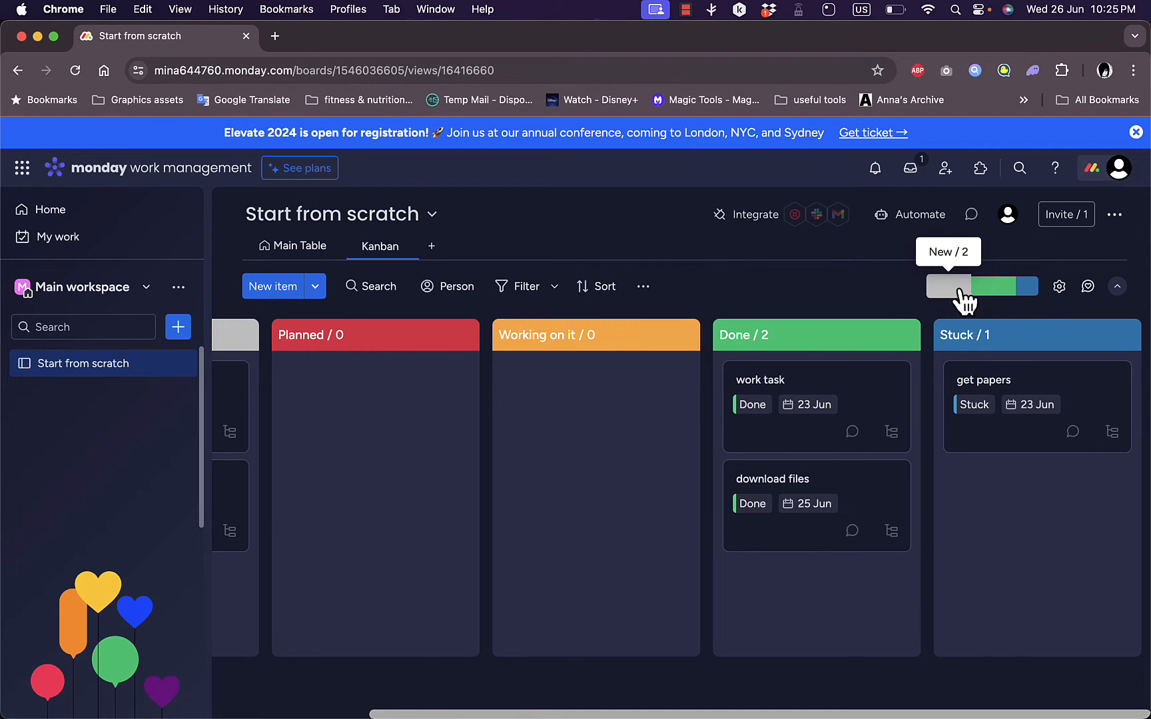
mouse_move(1031, 293)
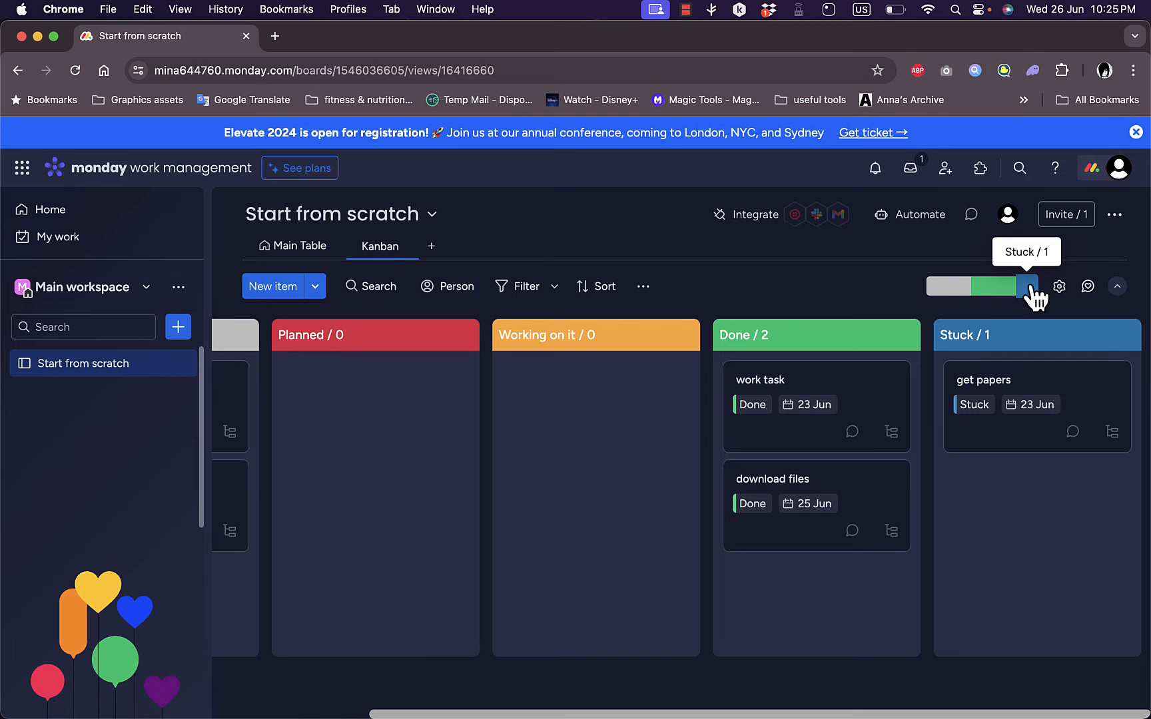
scroll(336, 456, "left", 3)
left_click_drag(257, 398, 493, 401)
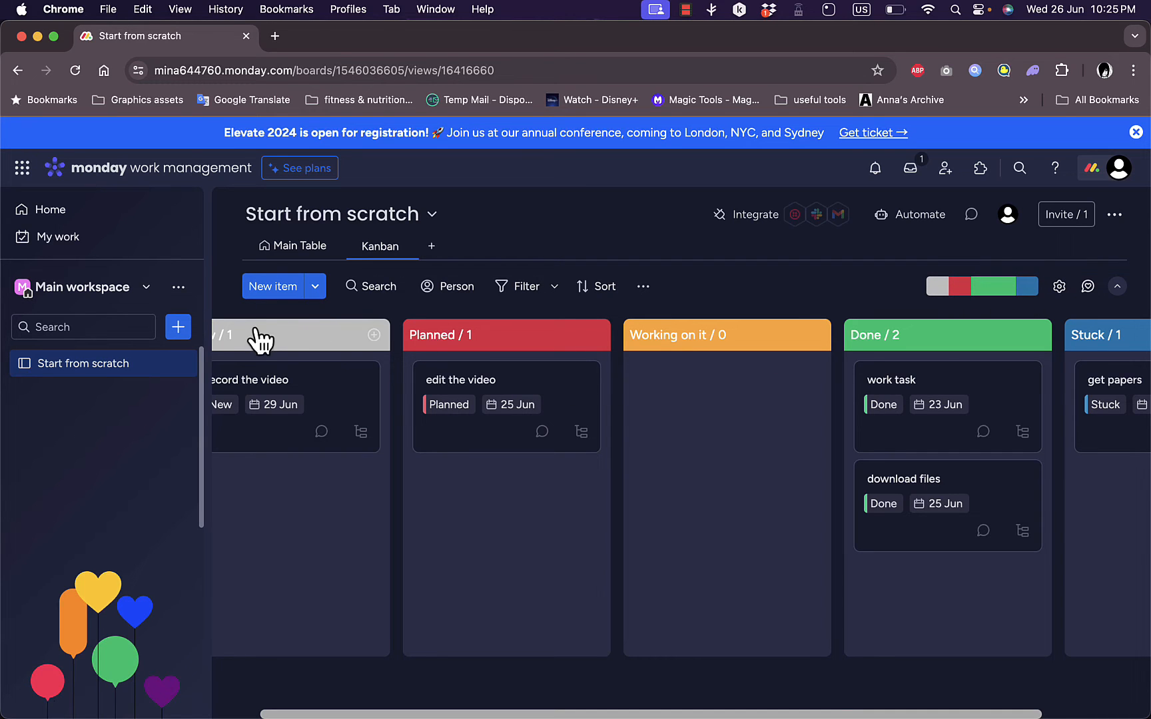
Check the item statuses in the main table, and compare them with the Kanban columns and the status summary bar
left_click(290, 247)
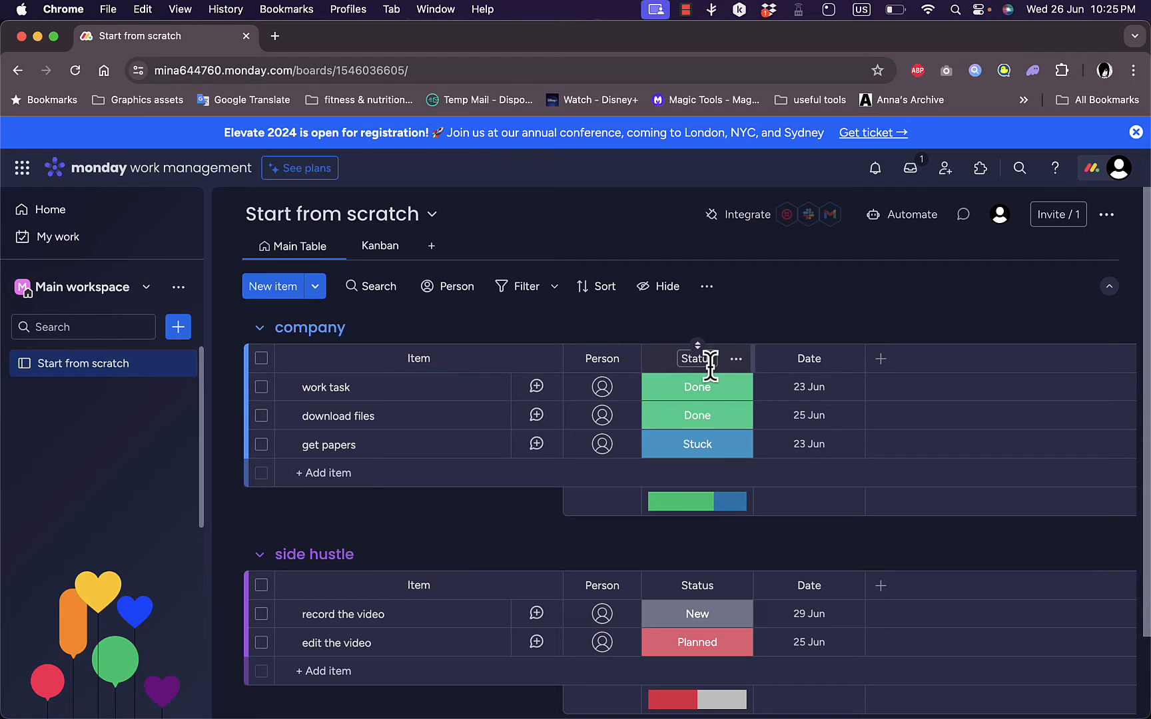
left_click(385, 251)
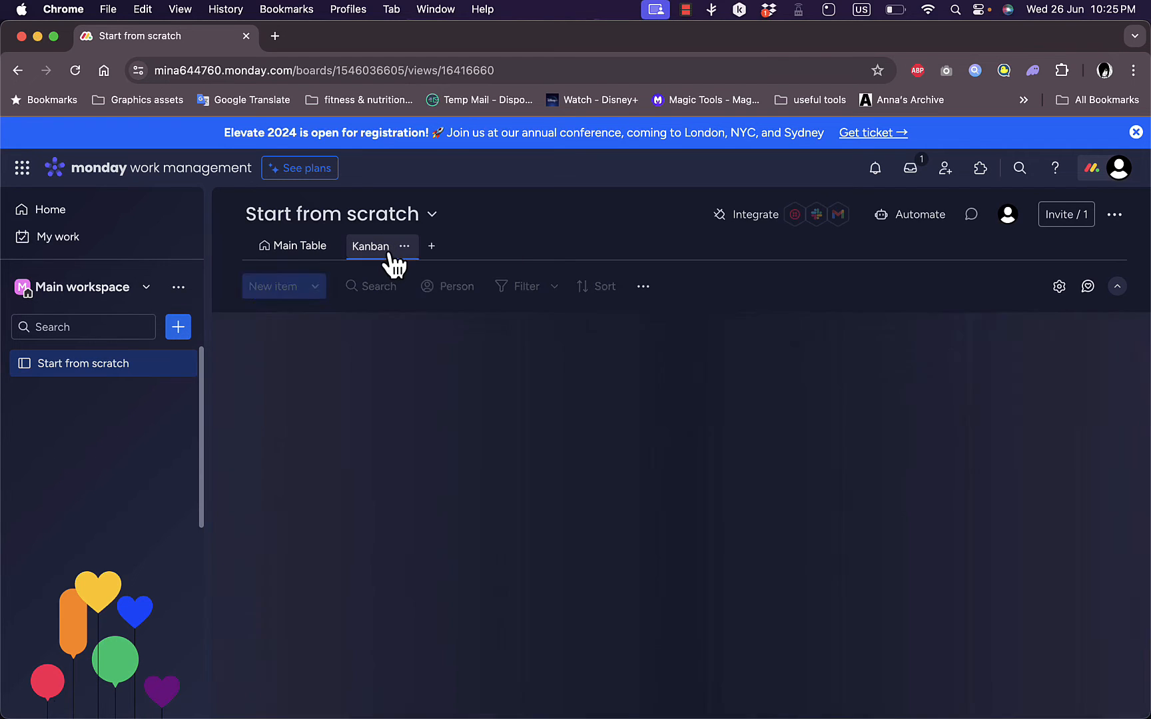
scroll(897, 399, "right", 3)
scroll(897, 398, "left", 3)
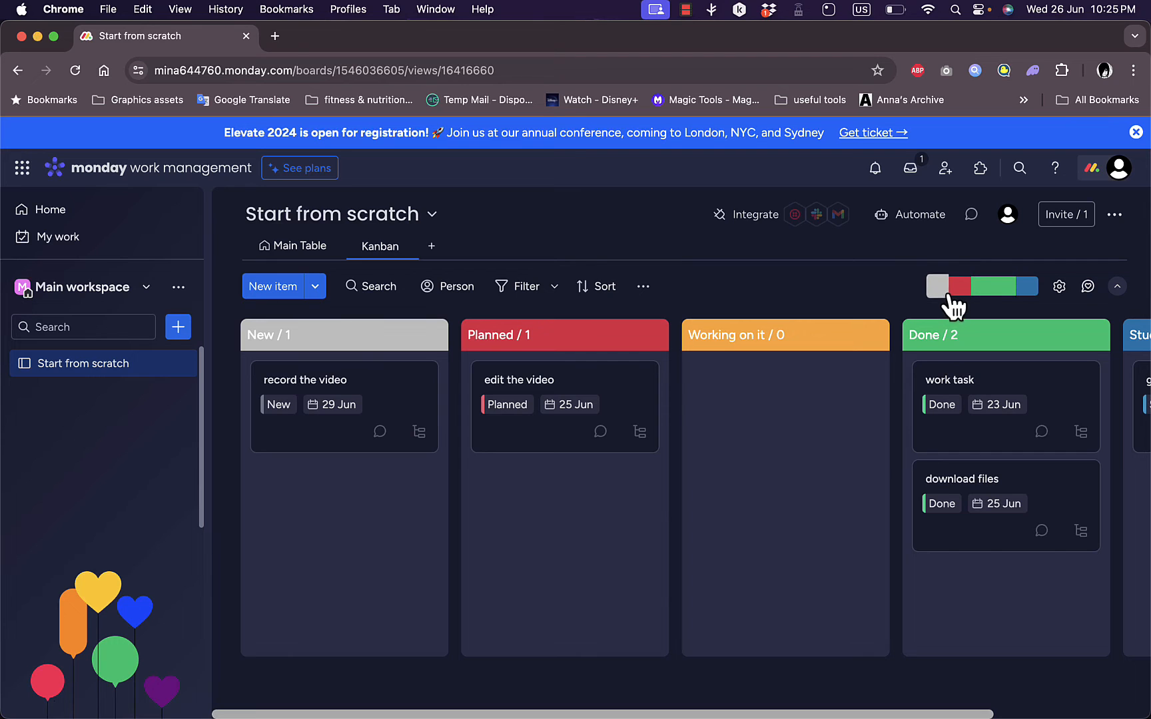
mouse_move(1028, 295)
scroll(818, 452, "right", 3)
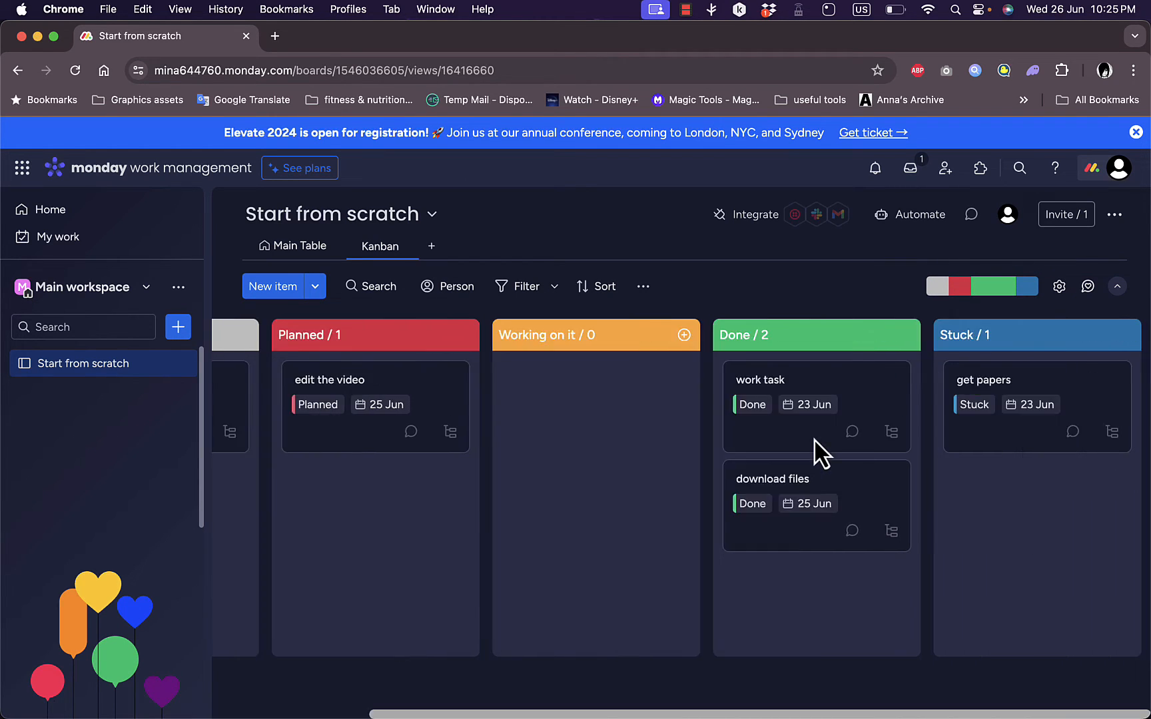
Add a new item named "buy milk" to the Working on it column
scroll(816, 447, "left", 3)
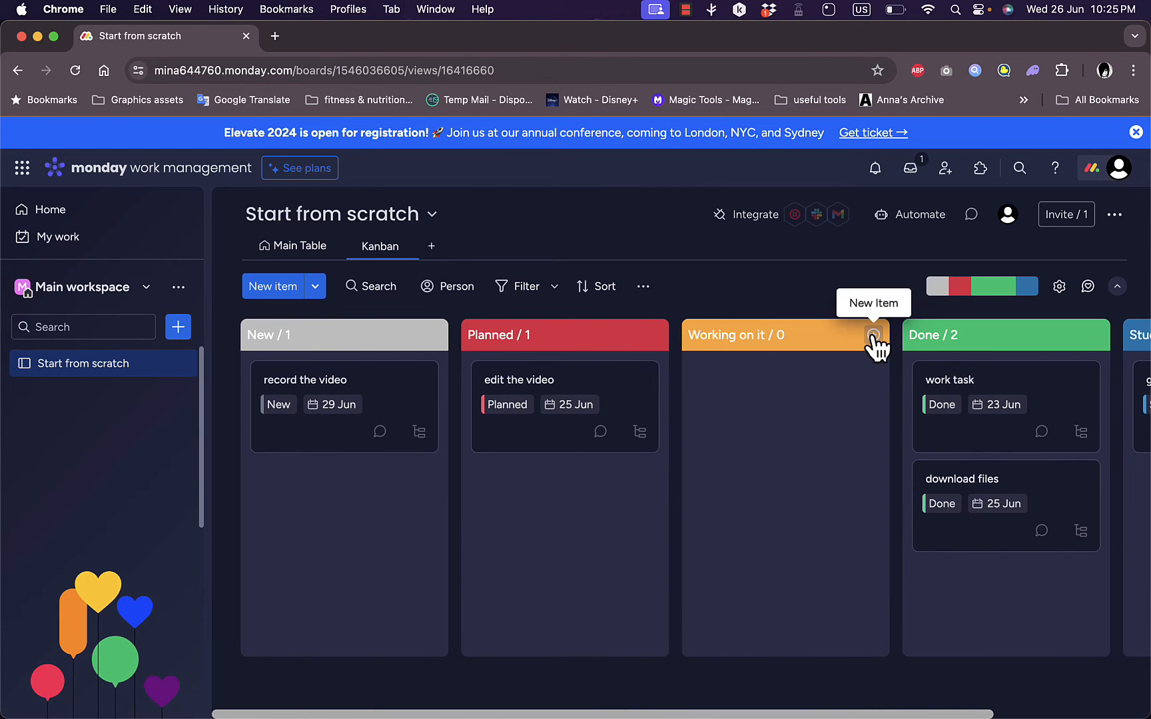
left_click(873, 335)
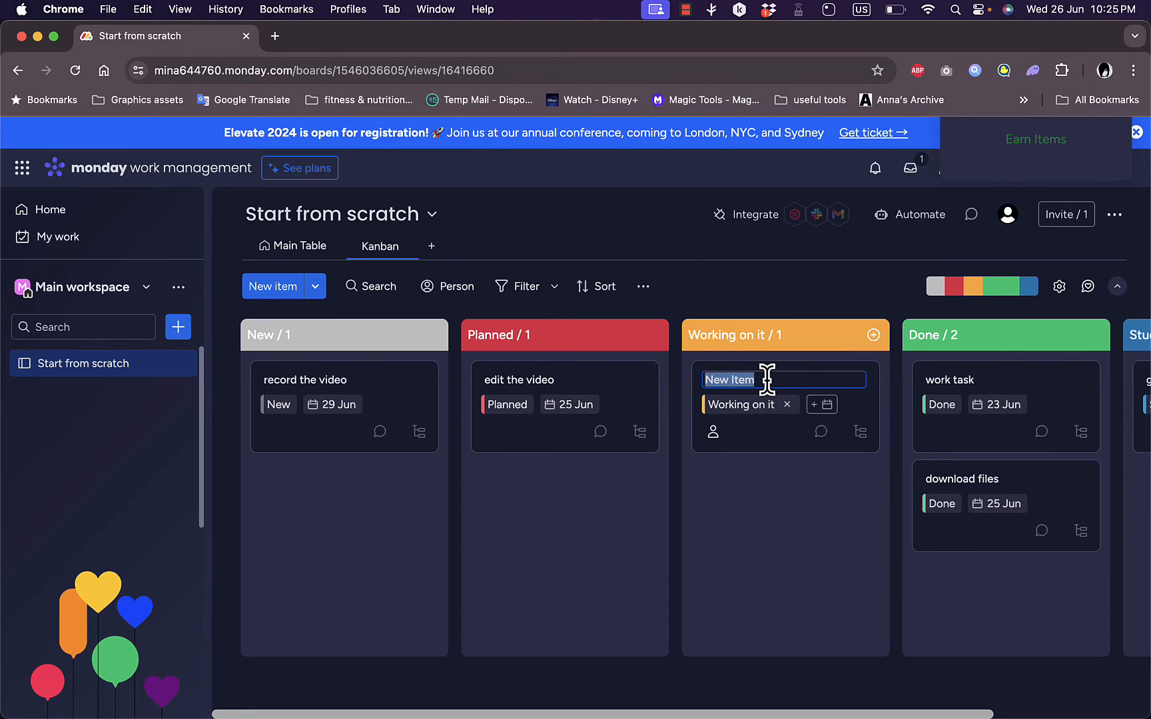
type("buy milk")
left_click(774, 486)
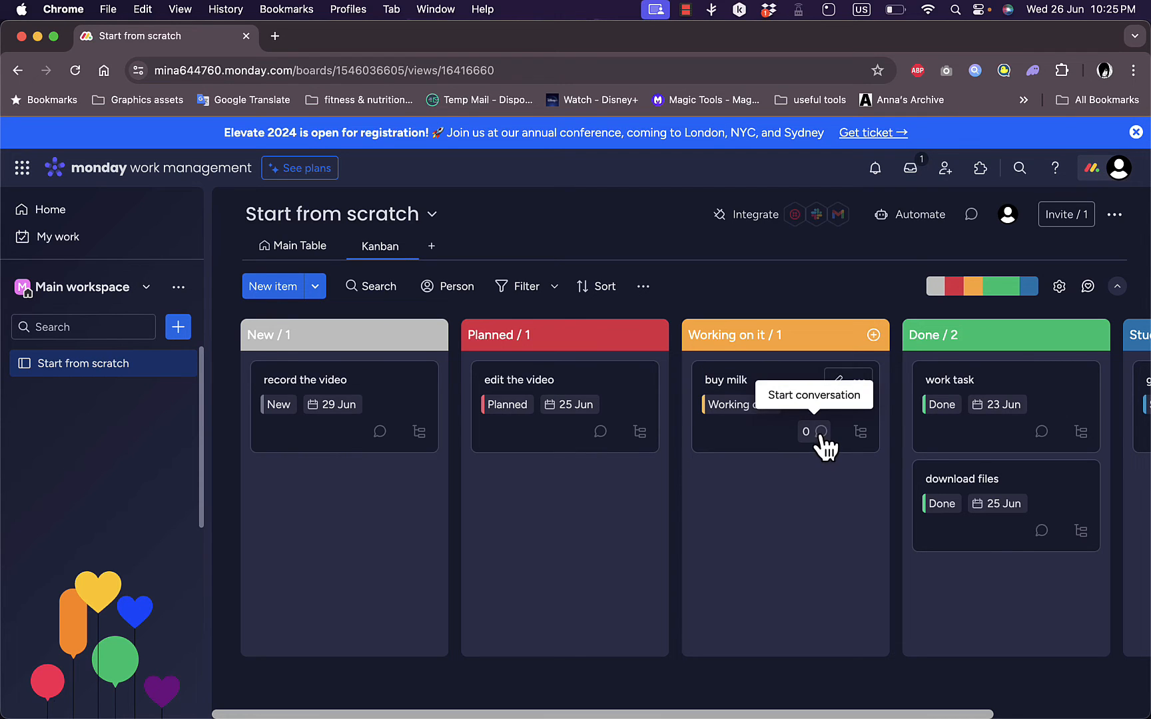
Add the subitems "go to store", "grab the milk" and "pay for the milk" to the "buy milk" card, and collapse the subitem list
left_click(854, 434)
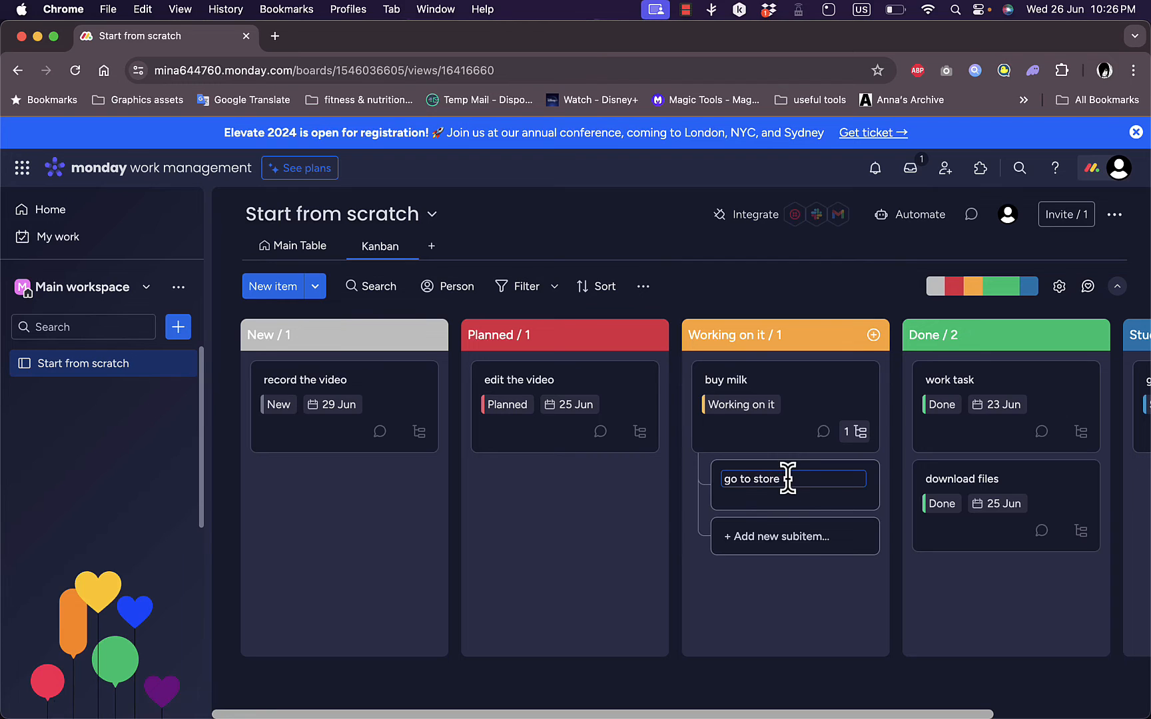
left_click(786, 536)
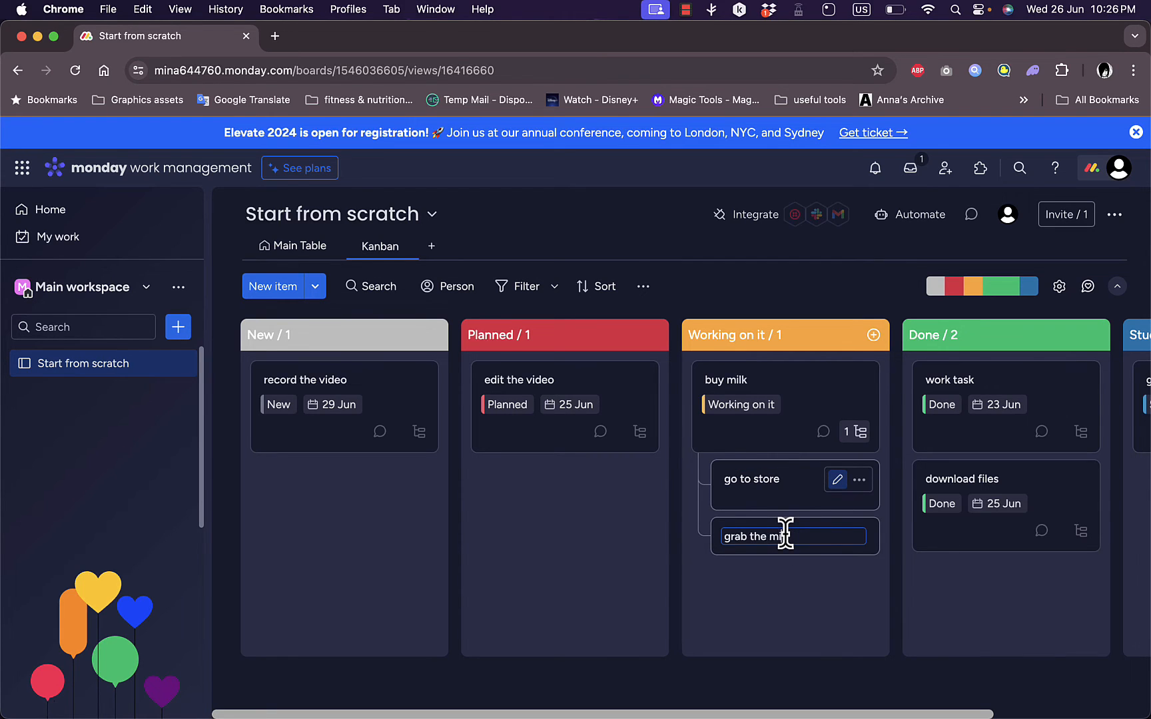
key("Return")
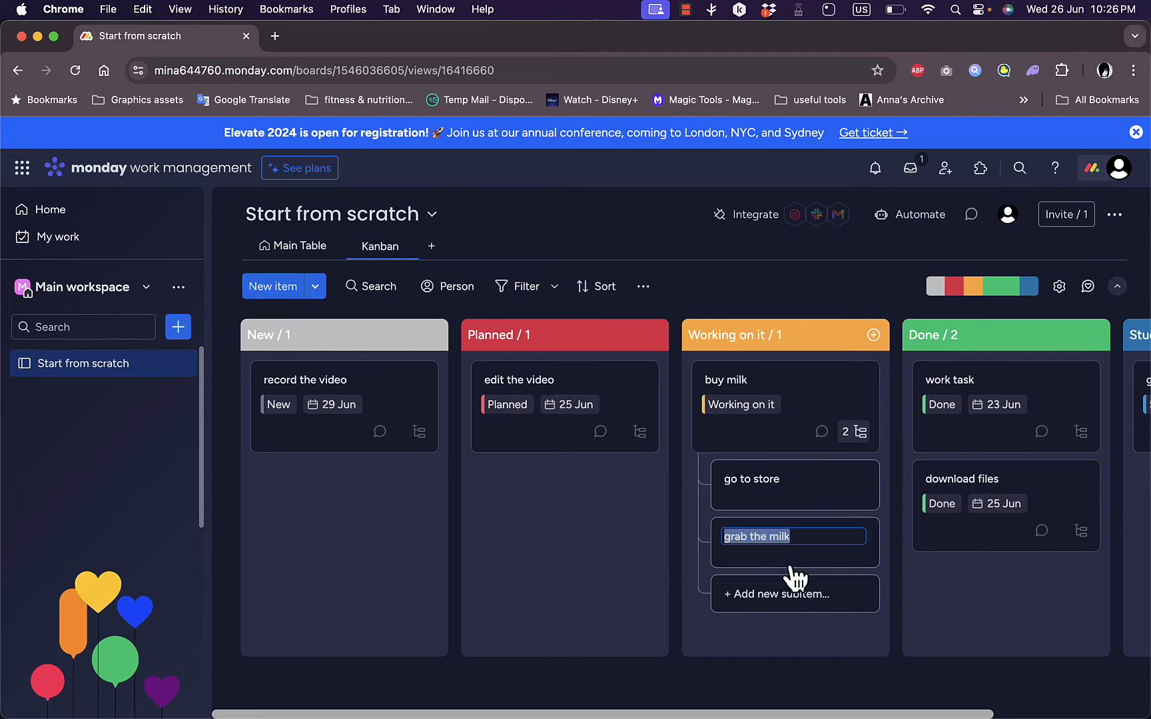
left_click(794, 594)
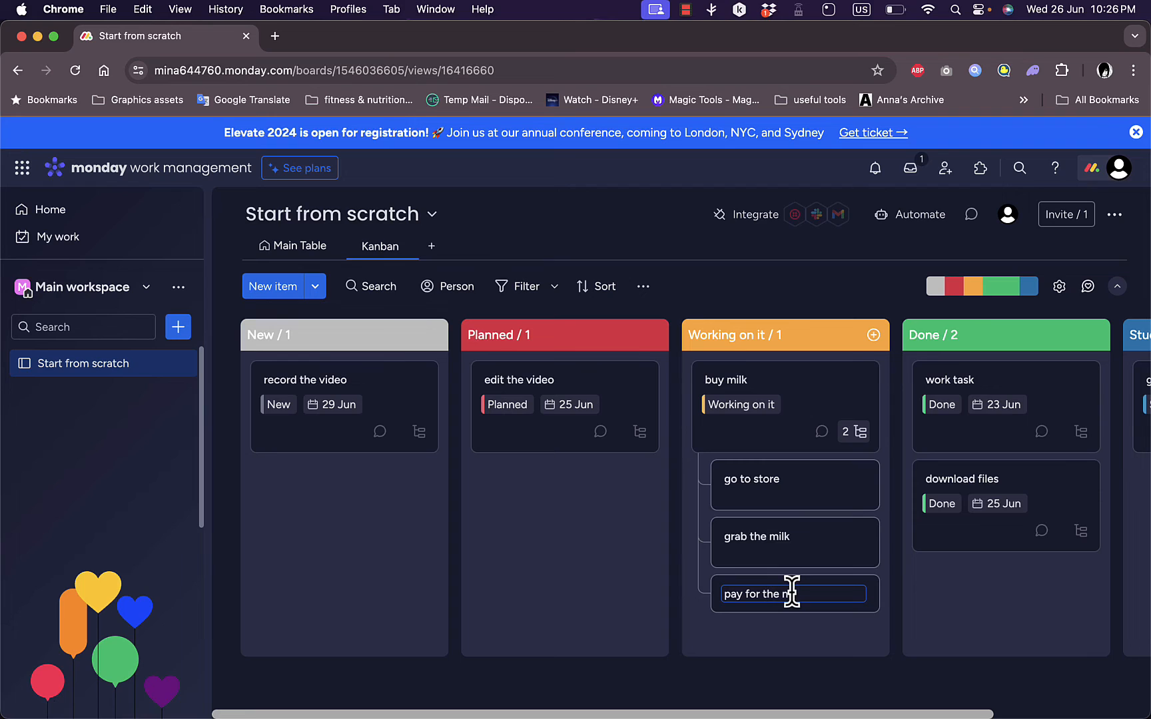
type("pay for the milk")
key("Return")
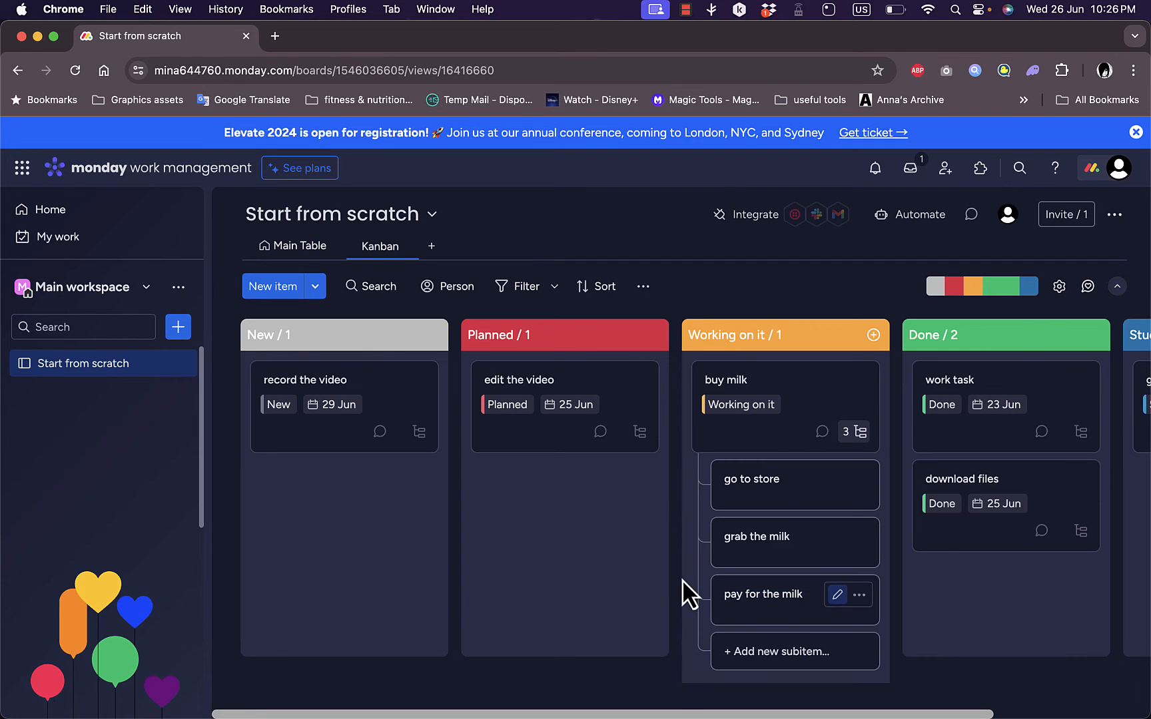
left_click(856, 433)
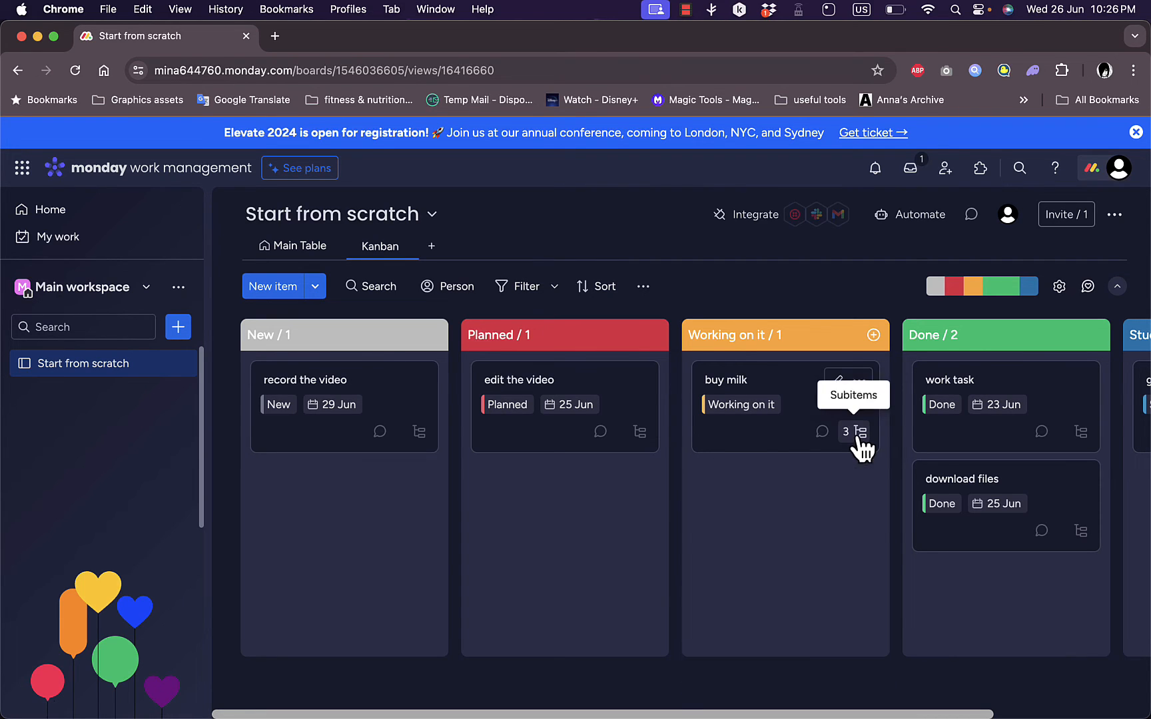
Review the activity log of the "buy milk" item, and return to the Kanban view
left_click(809, 417)
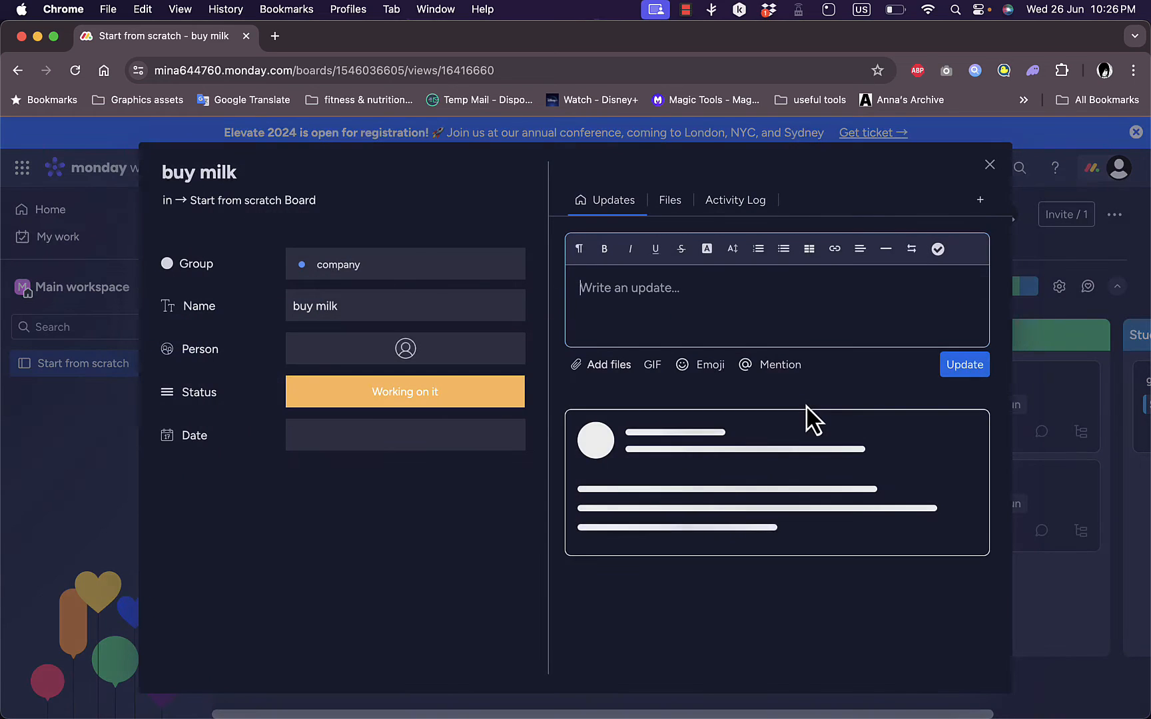
left_click(728, 203)
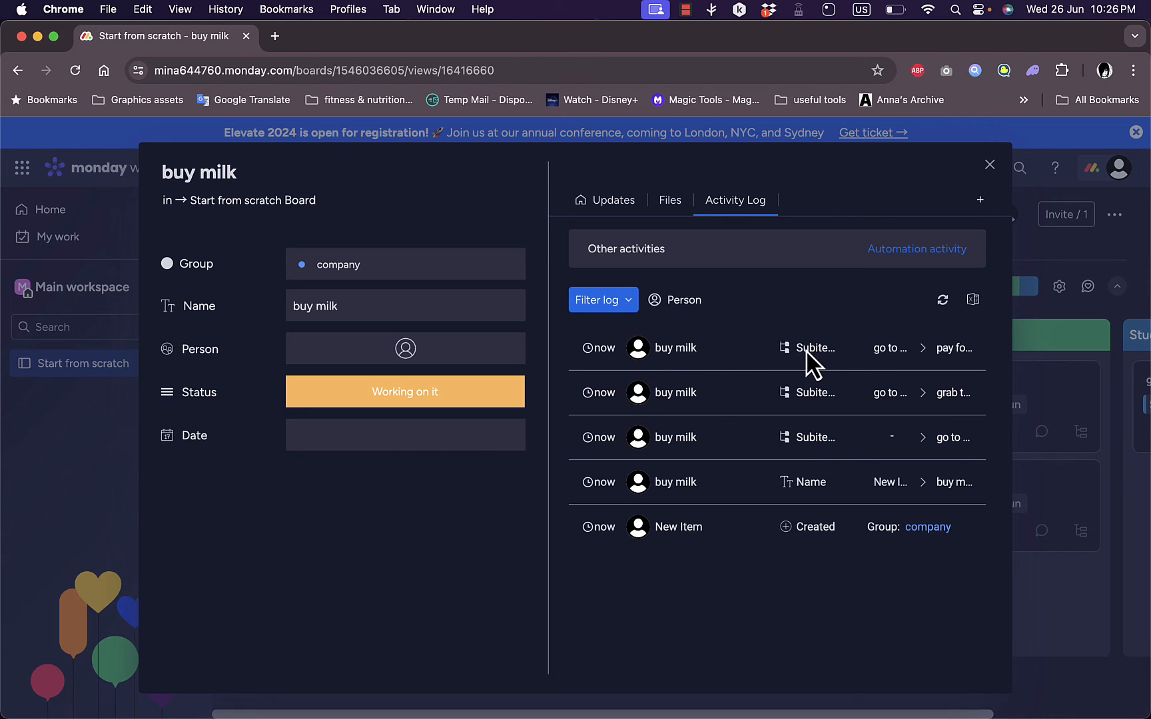
left_click(990, 166)
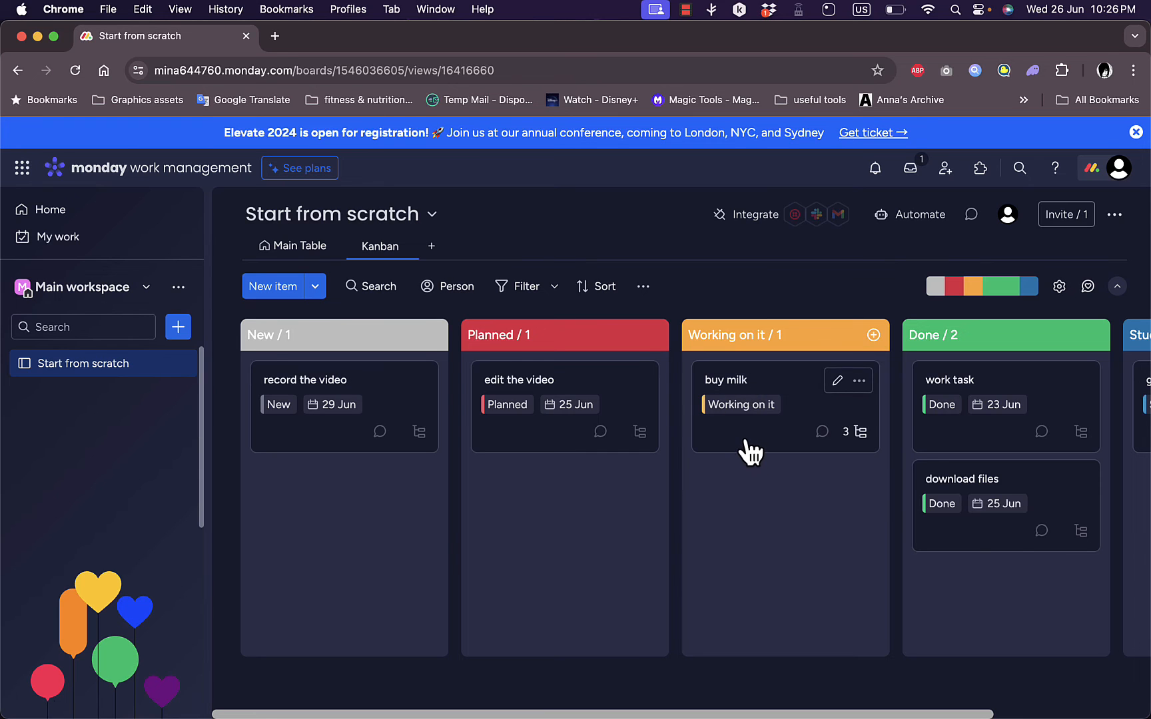
left_click_drag(751, 451, 724, 512)
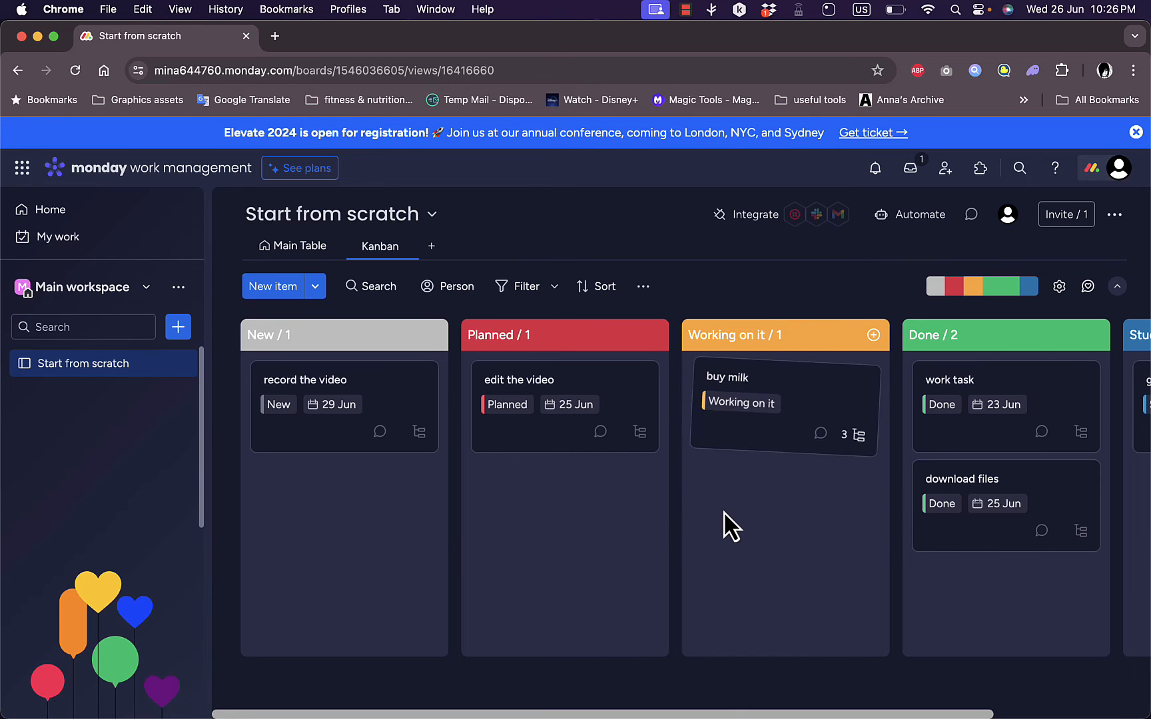
scroll(723, 511, "right", 3)
scroll(723, 511, "left", 3)
scroll(723, 512, "right", 3)
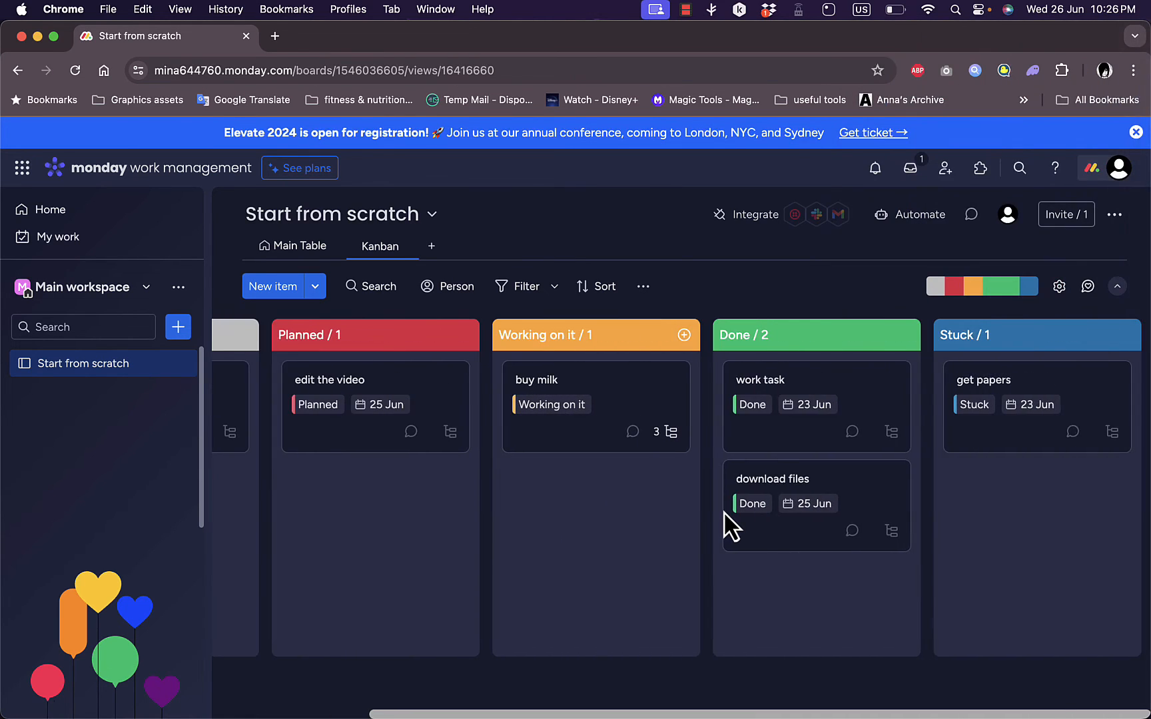
scroll(724, 513, "left", 2)
scroll(727, 523, "right", 2)
scroll(1013, 493, "left", 3)
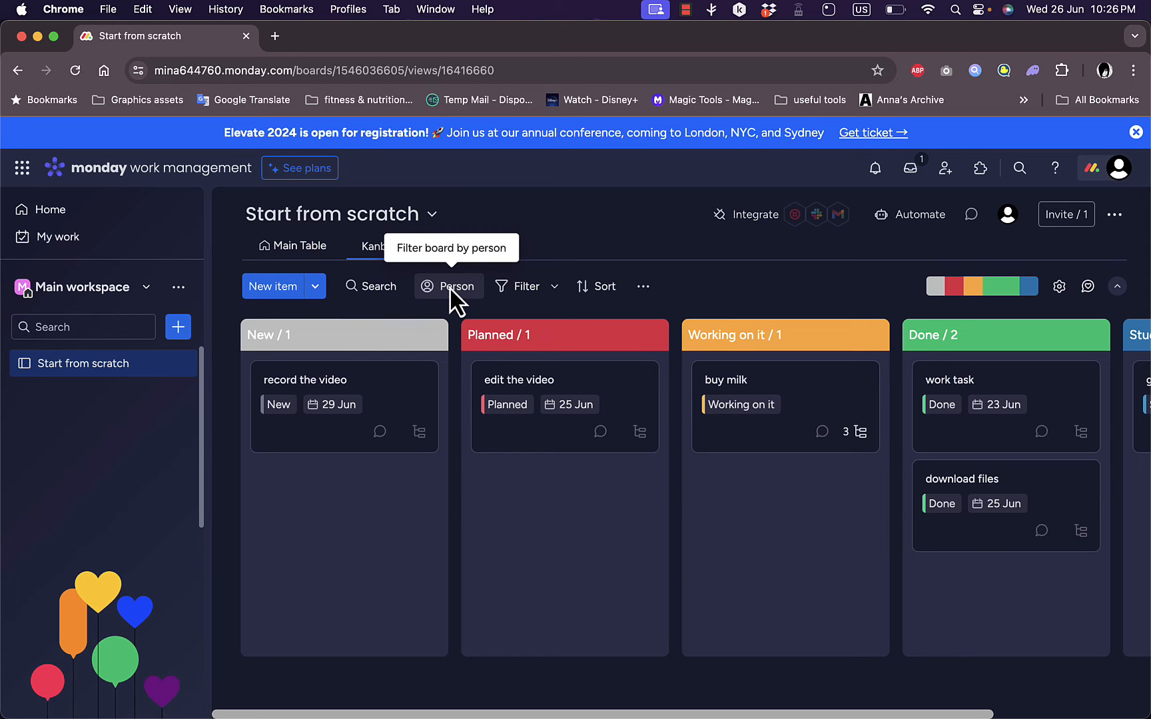
Check the Kanban board's advanced filter, sort and new-item options, closing each one without applying anything
left_click(550, 291)
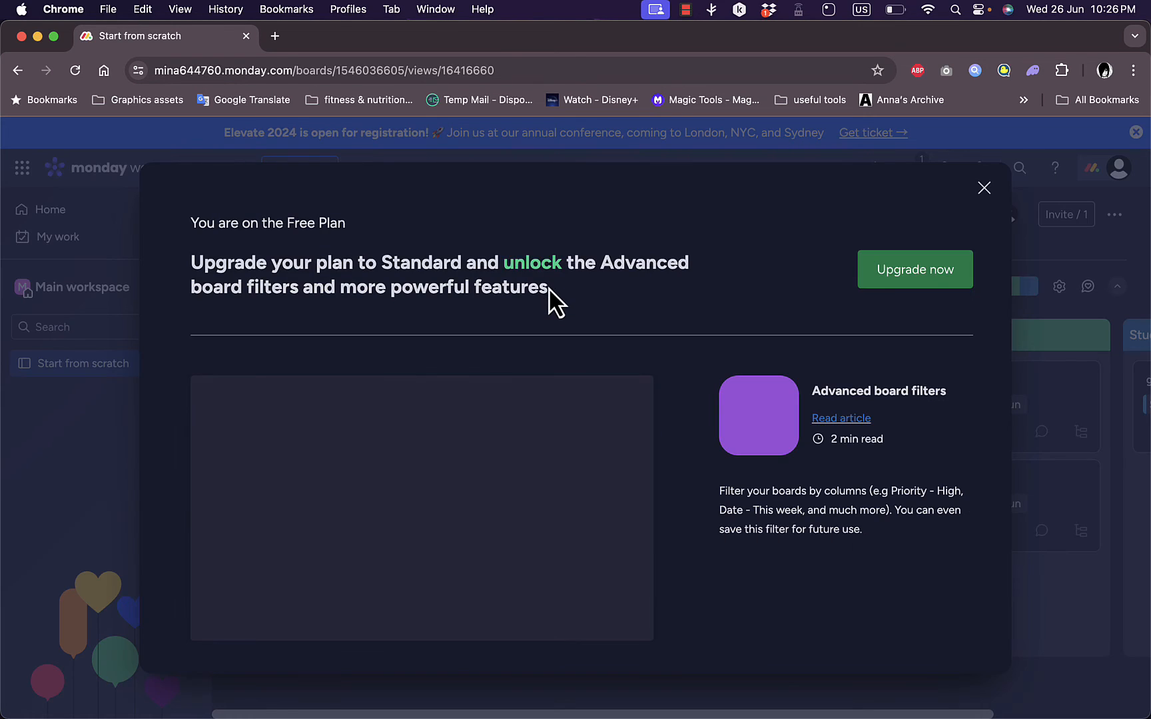
left_click(984, 189)
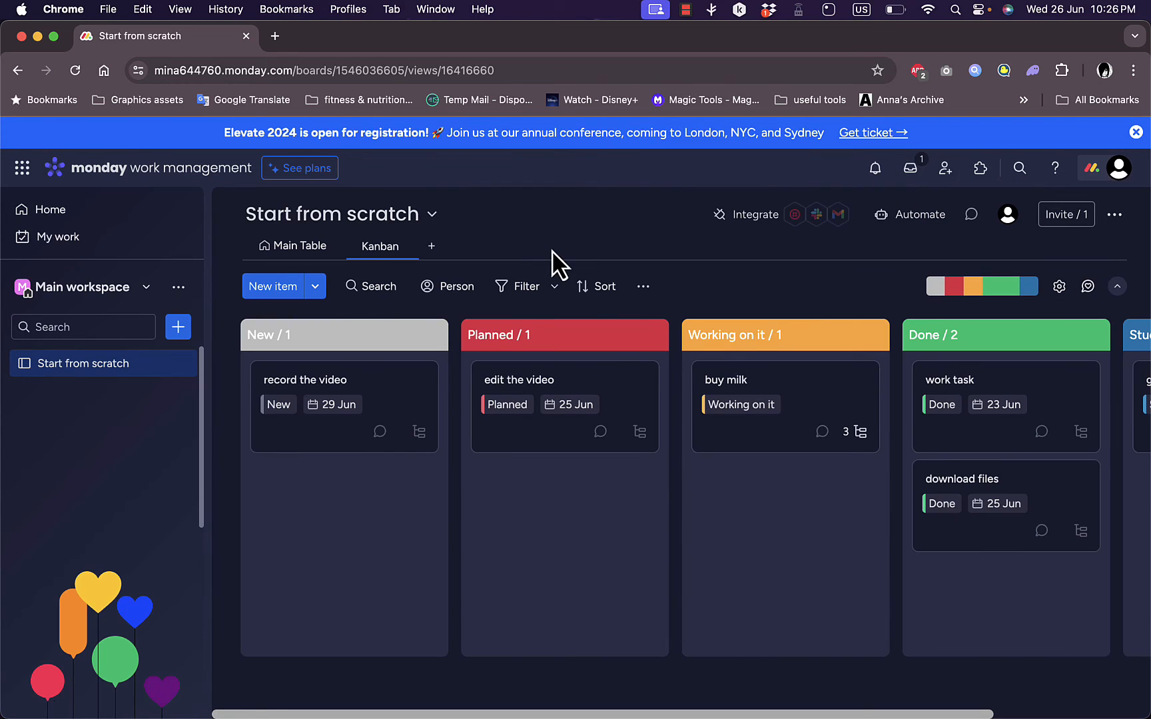
left_click(604, 288)
left_click(710, 303)
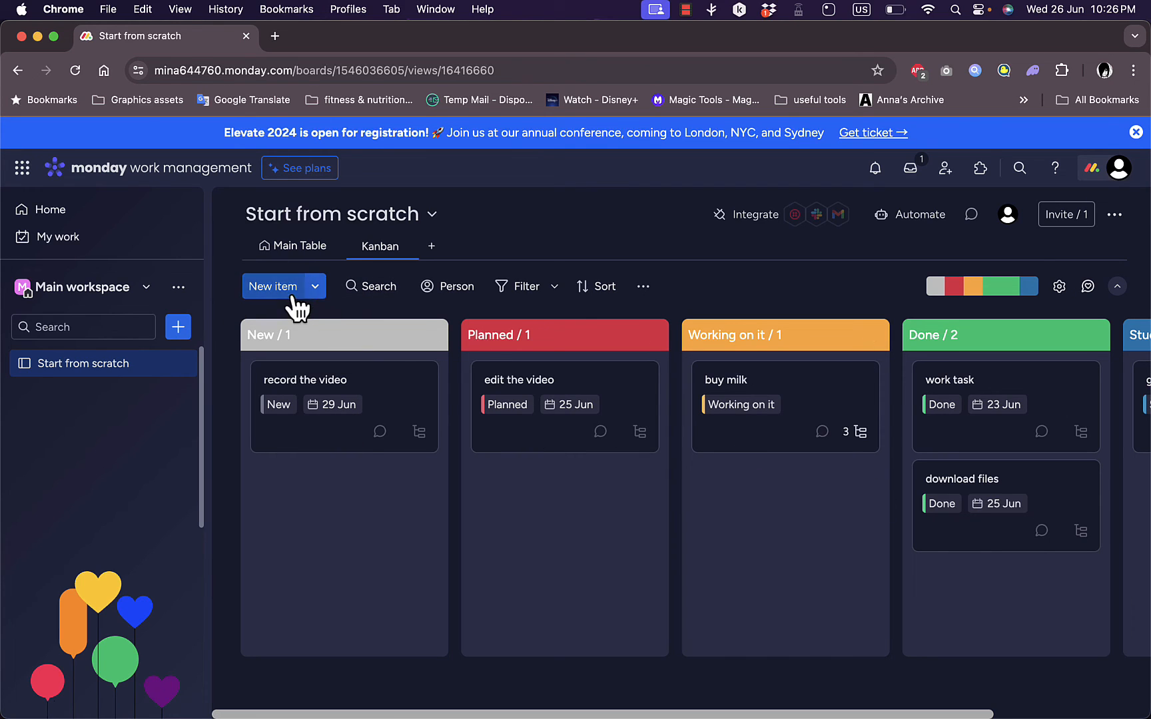
left_click(317, 294)
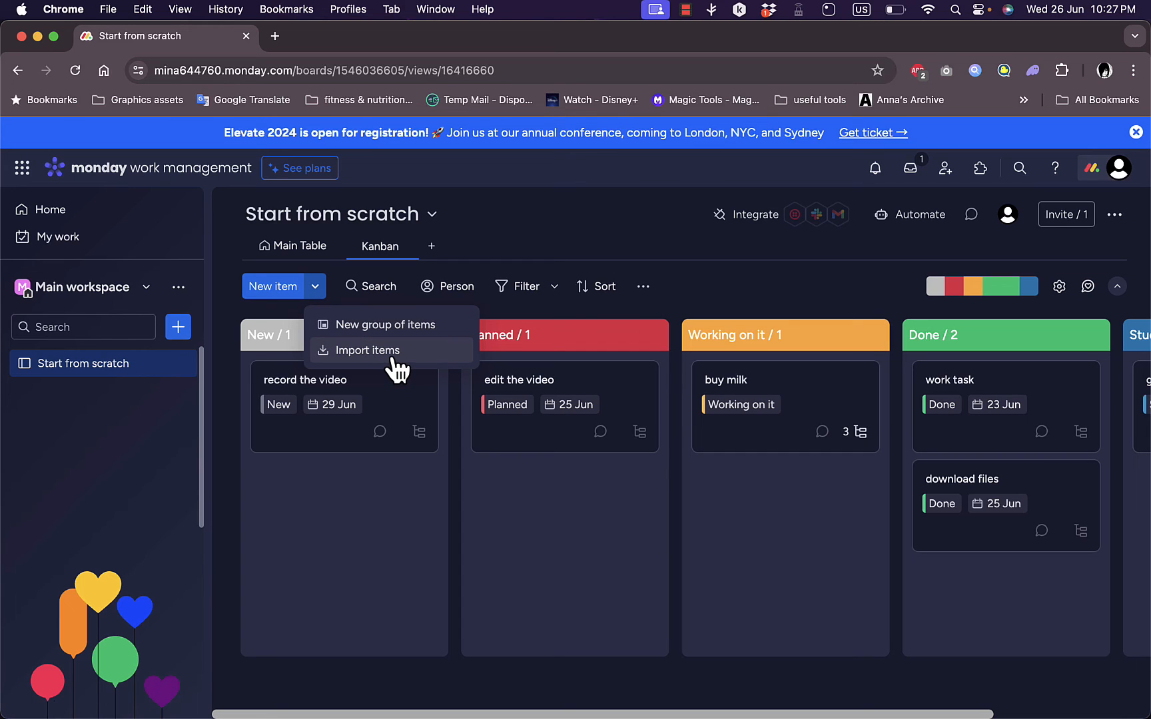
left_click(791, 277)
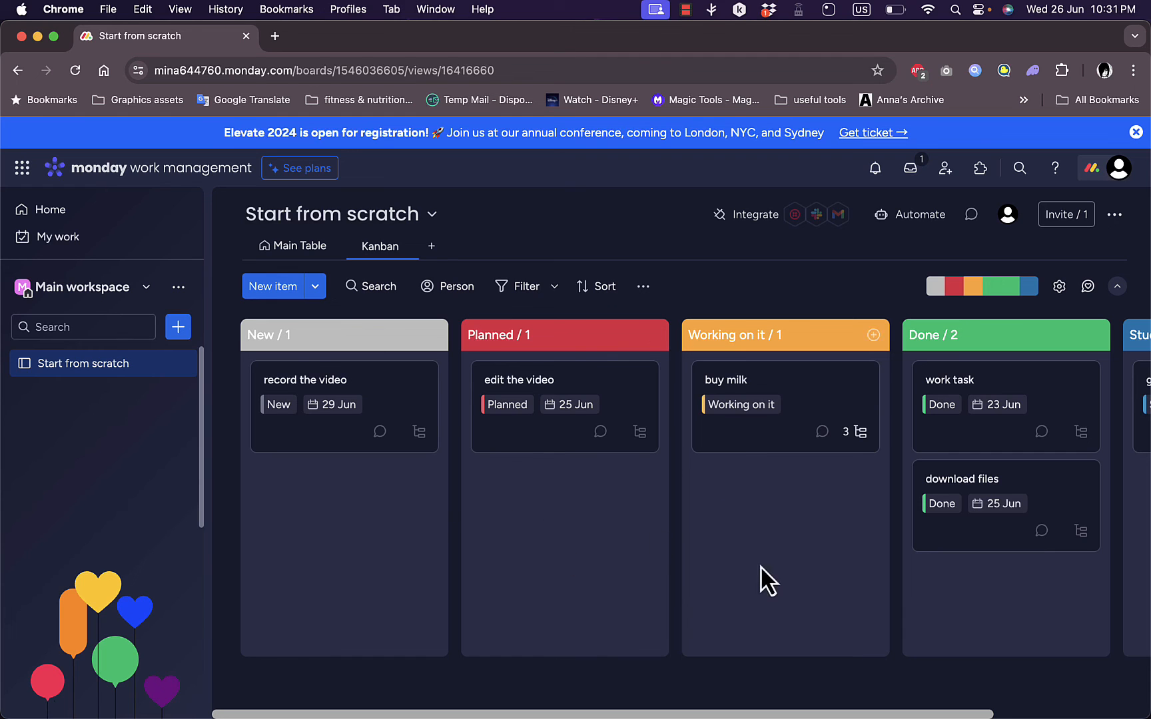
Expand the "buy milk" subitems in the main table, and compare the table with the Kanban view
left_click(308, 253)
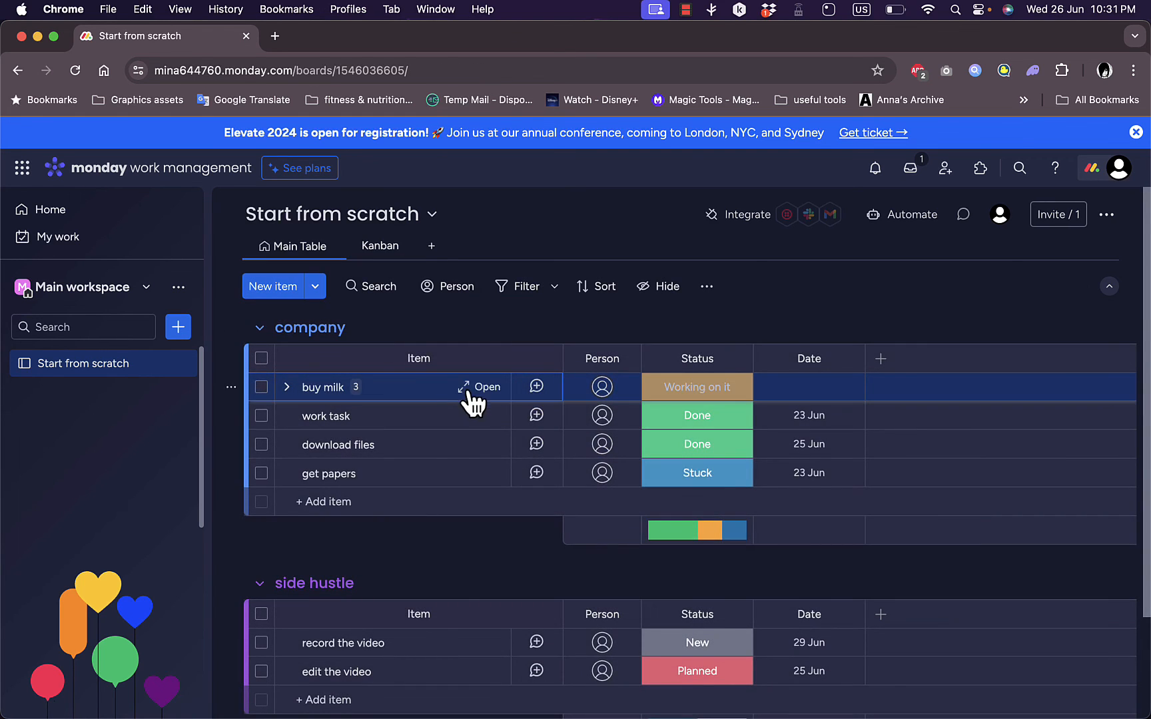
scroll(443, 493, "down", 1)
scroll(446, 501, "down", 1)
scroll(449, 501, "up", 3)
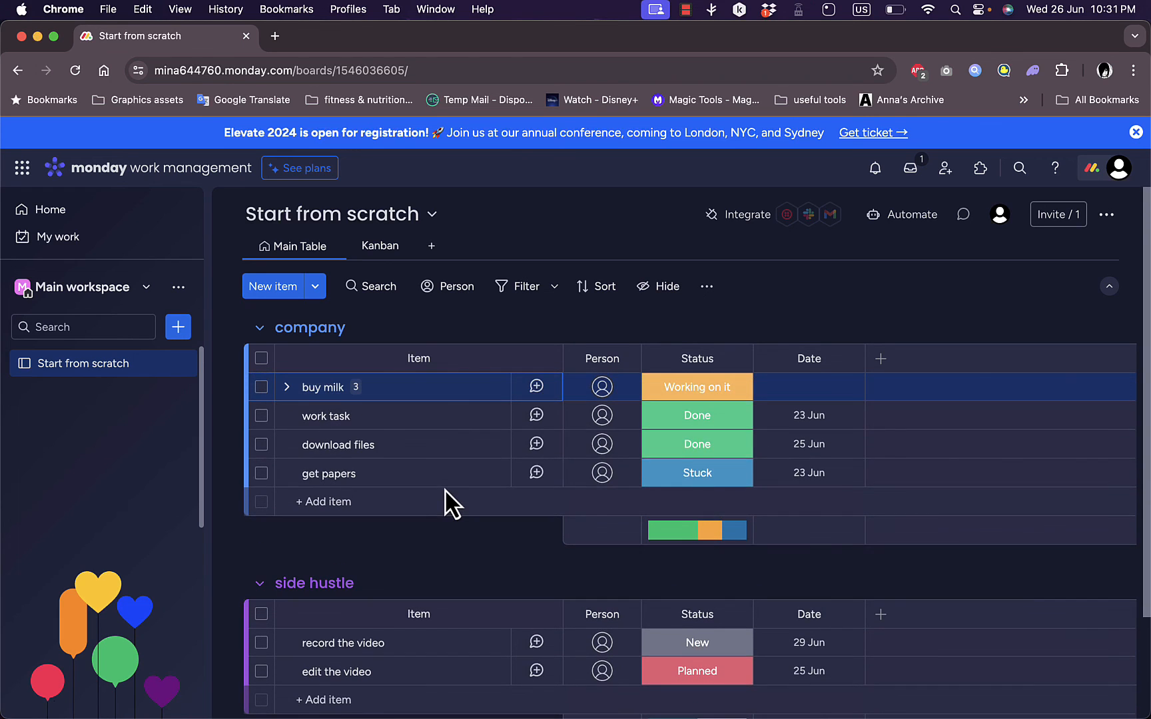
left_click(287, 388)
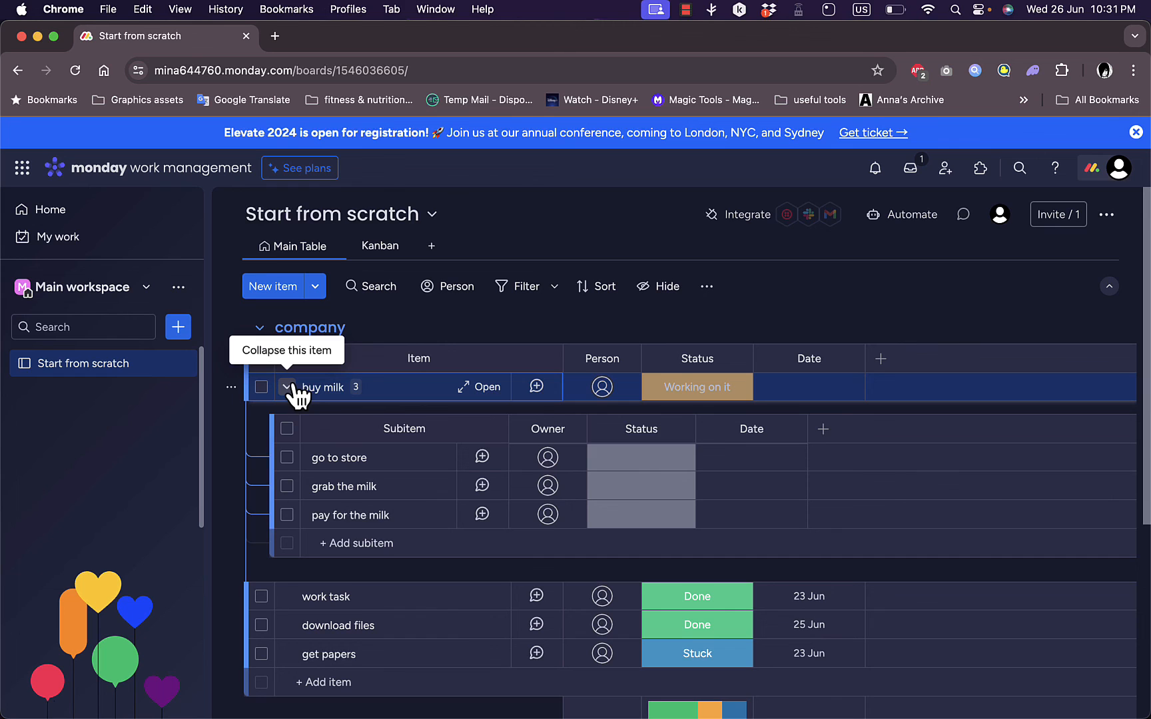
left_click(381, 250)
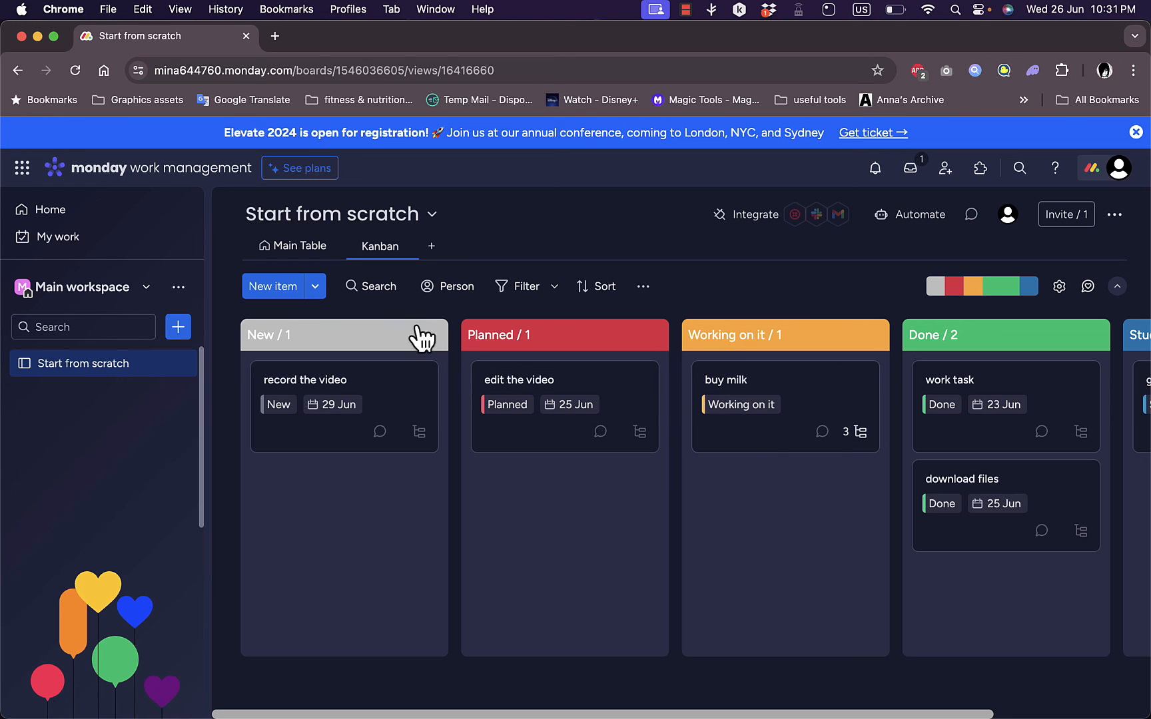
left_click(308, 252)
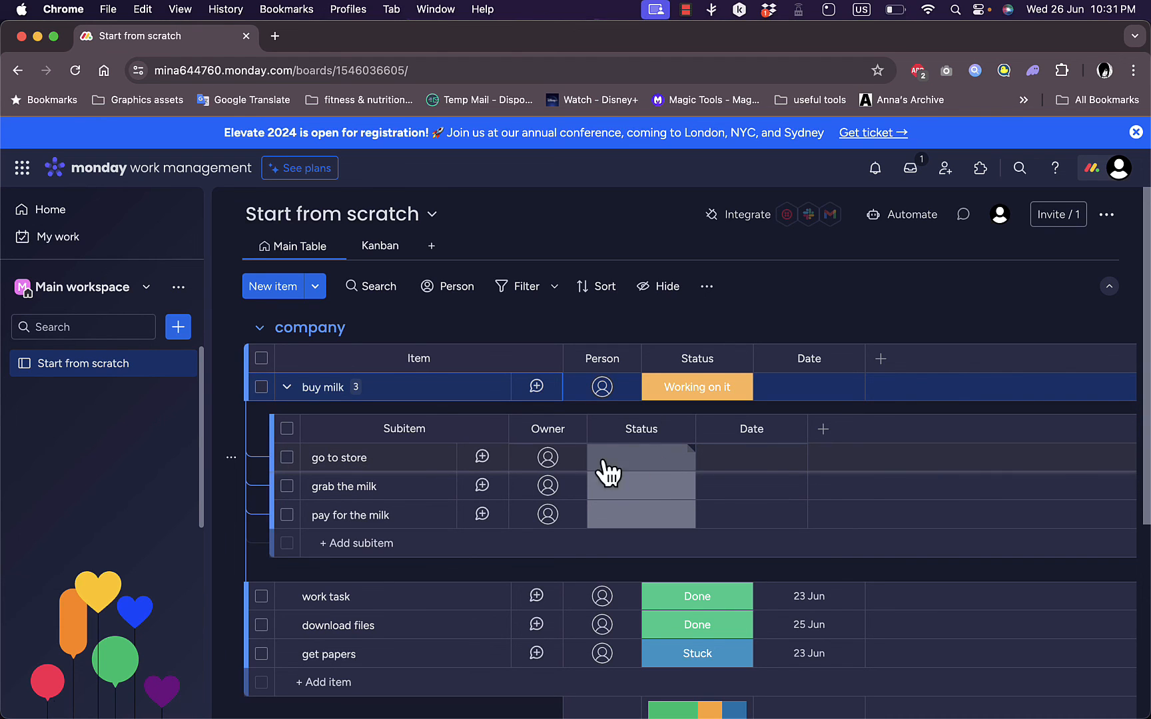
Look through the available board view types, including Gantt and Calendar, without adding one
left_click(431, 246)
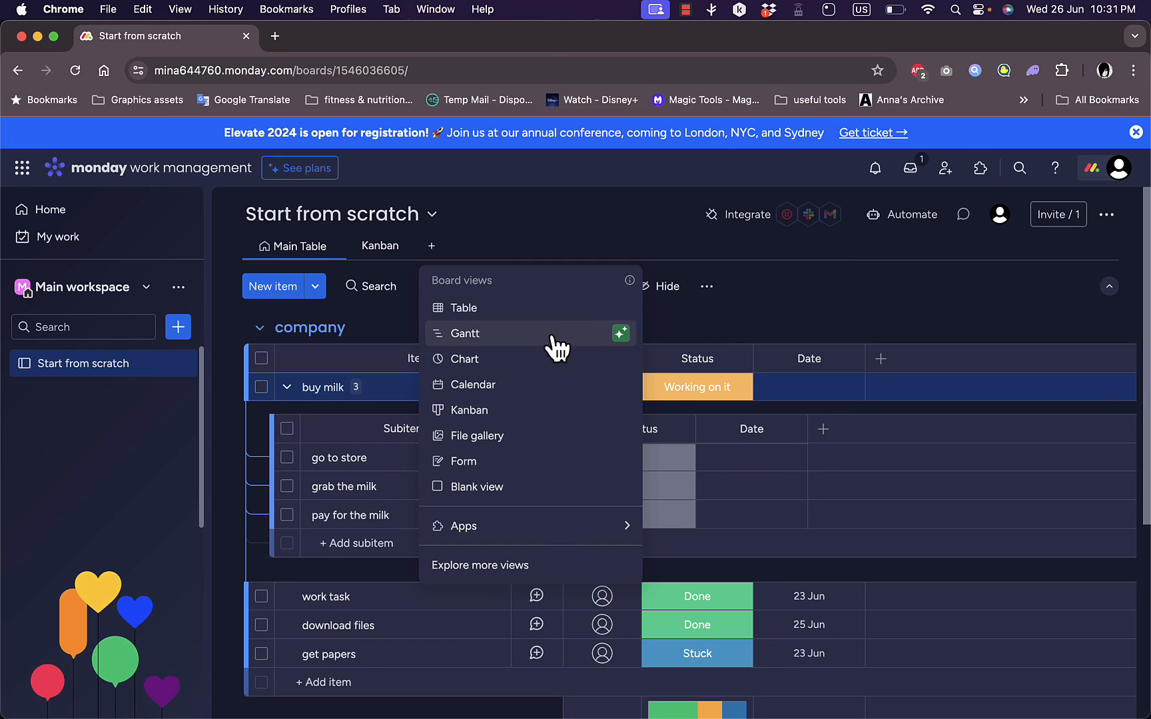
mouse_move(623, 341)
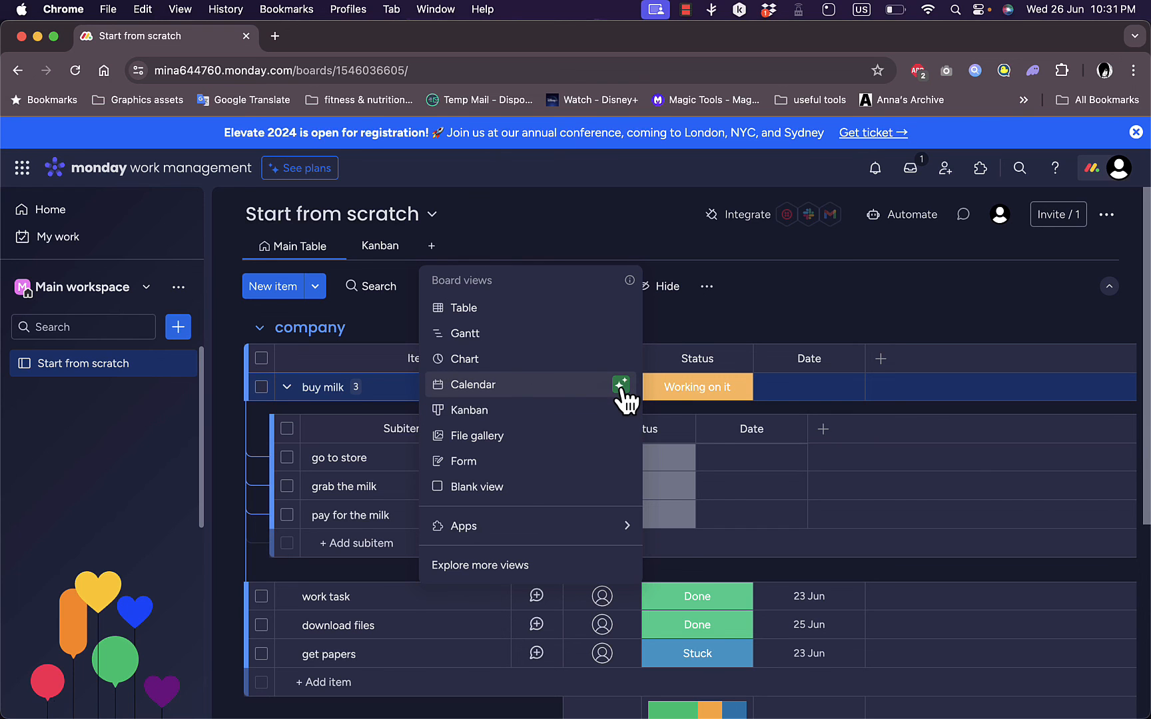
mouse_move(622, 391)
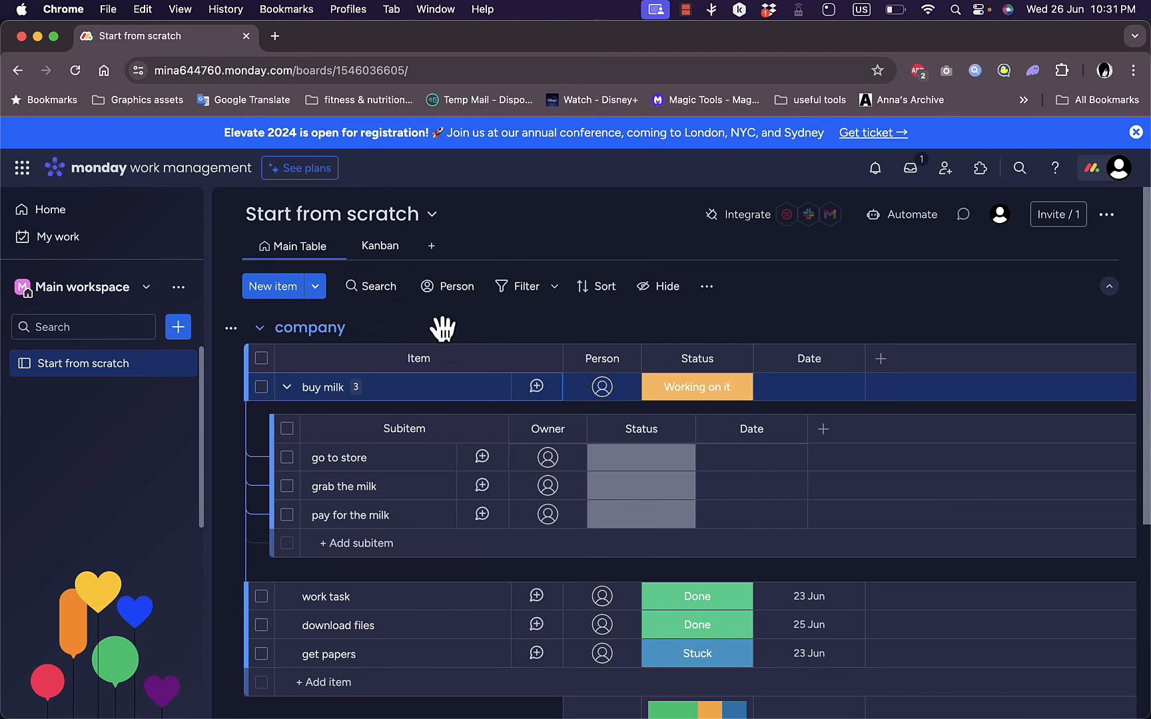
Return to the Kanban view and review the cards across the columns from New to Stuck
left_click(388, 253)
scroll(643, 465, "right", 3)
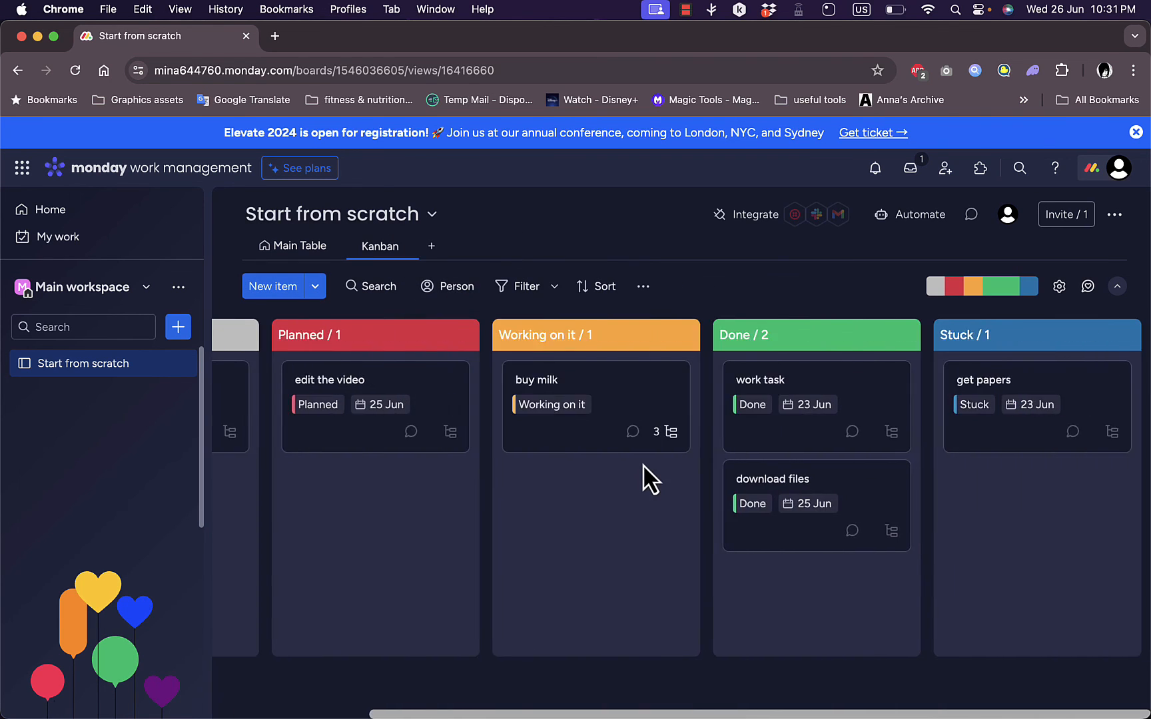
scroll(643, 464, "left", 3)
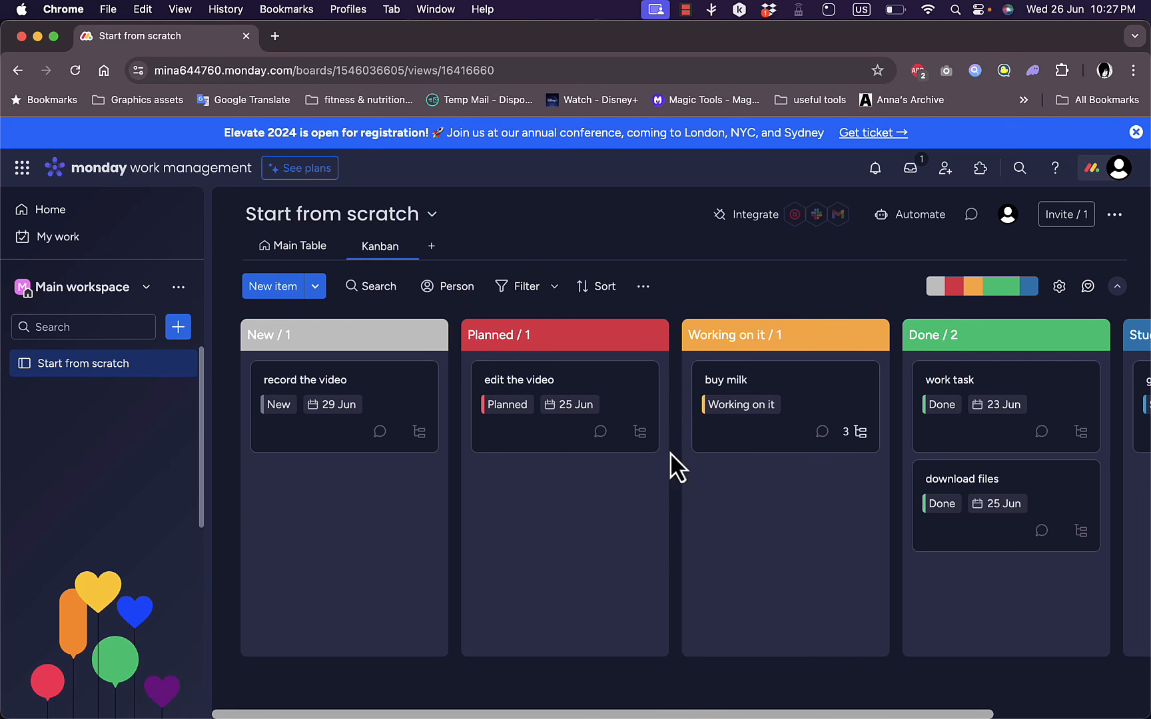
scroll(672, 540, "right", 3)
scroll(673, 540, "left", 3)
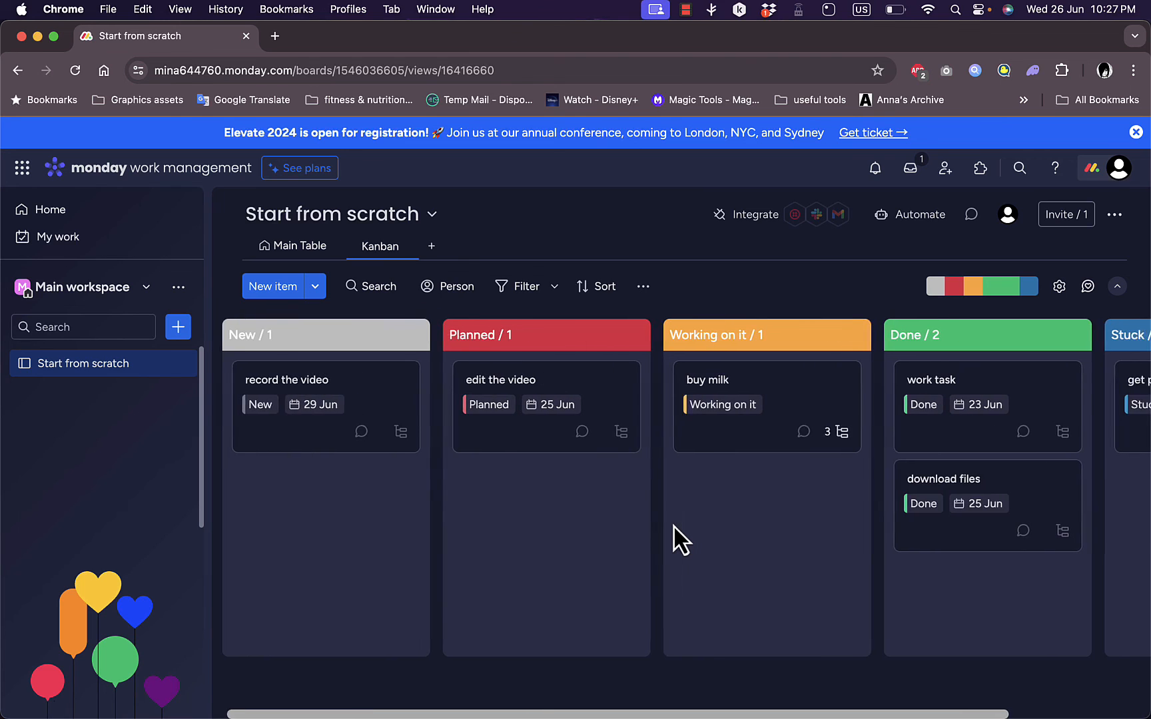
scroll(674, 526, "right", 3)
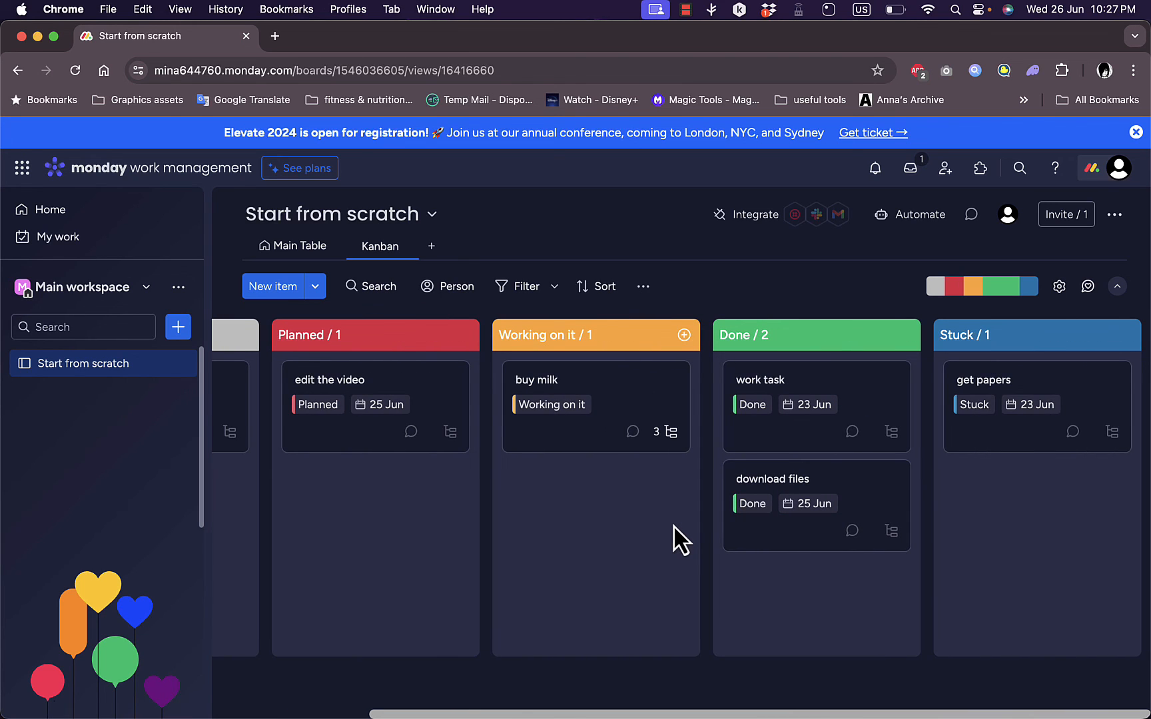